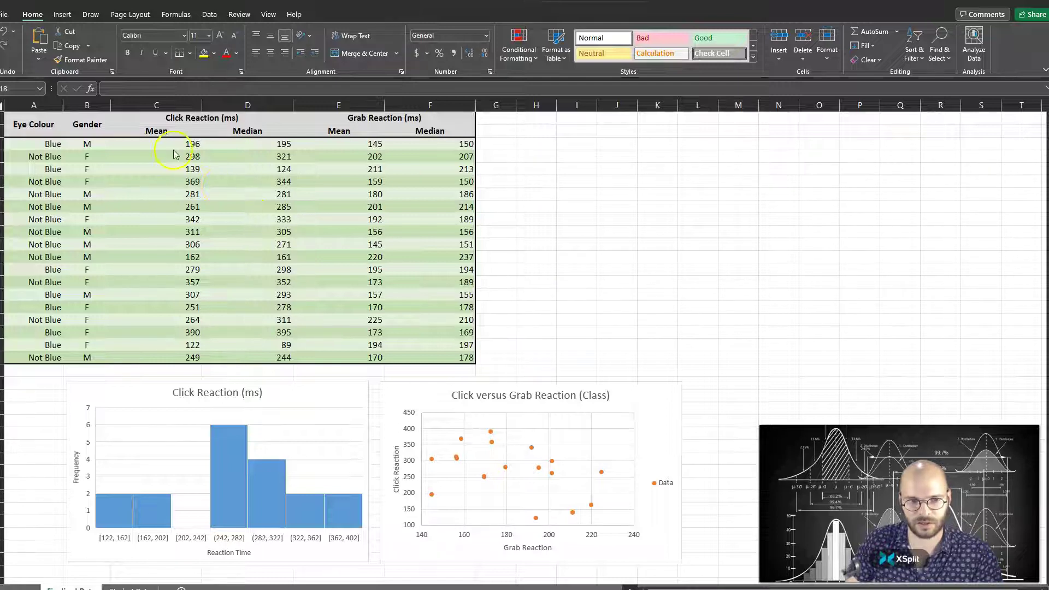
Move the Click Reaction histogram and the scatter chart up toward the data table
drag(175, 145, 276, 343)
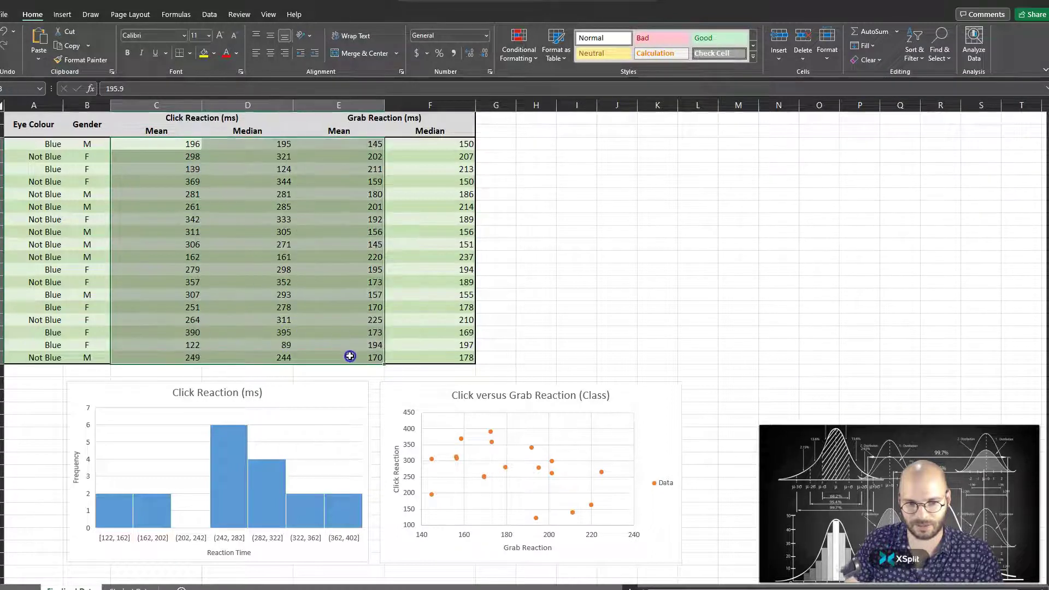
drag(547, 276, 605, 297)
click(315, 392)
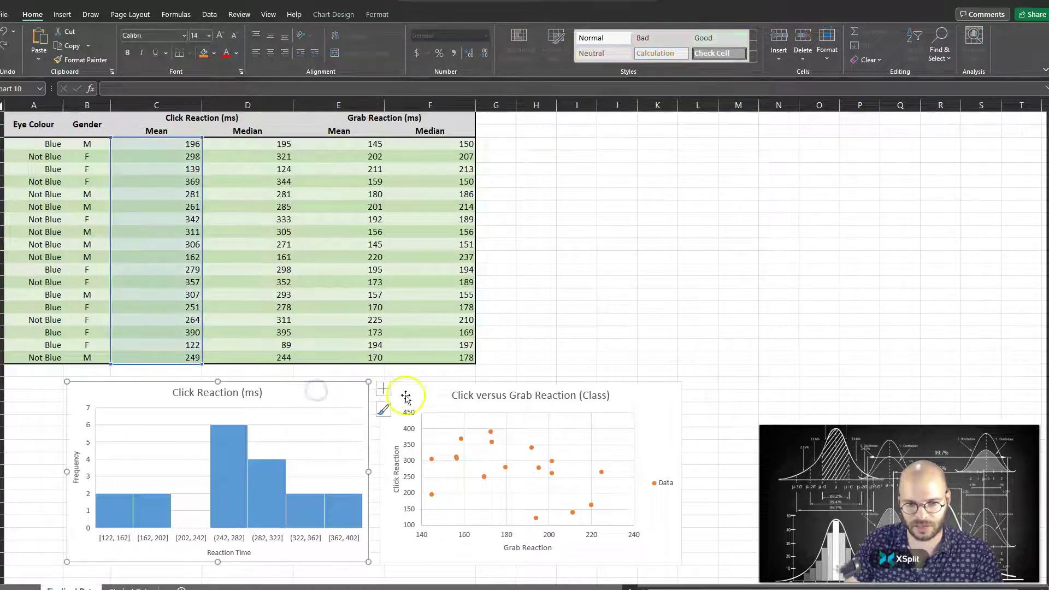
click(427, 394)
click(546, 341)
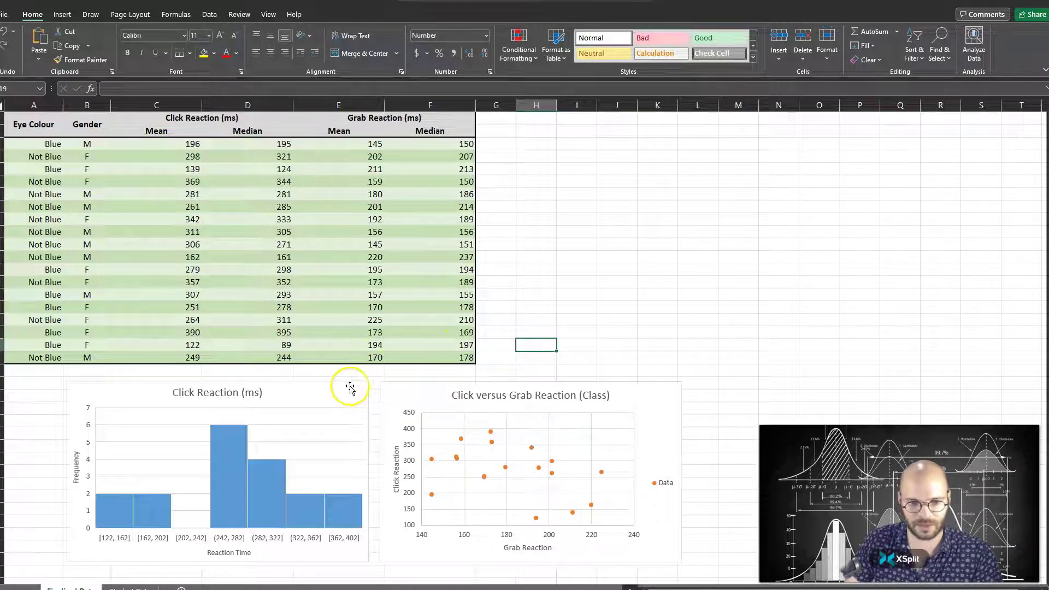
click(316, 394)
mouse_move(315, 394)
mouse_down()
mouse_move(482, 235)
mouse_move(564, 175)
mouse_move(306, 401)
mouse_up()
click(397, 393)
mouse_move(396, 393)
mouse_down()
mouse_move(408, 281)
mouse_move(356, 182)
mouse_move(387, 269)
mouse_move(397, 397)
mouse_up()
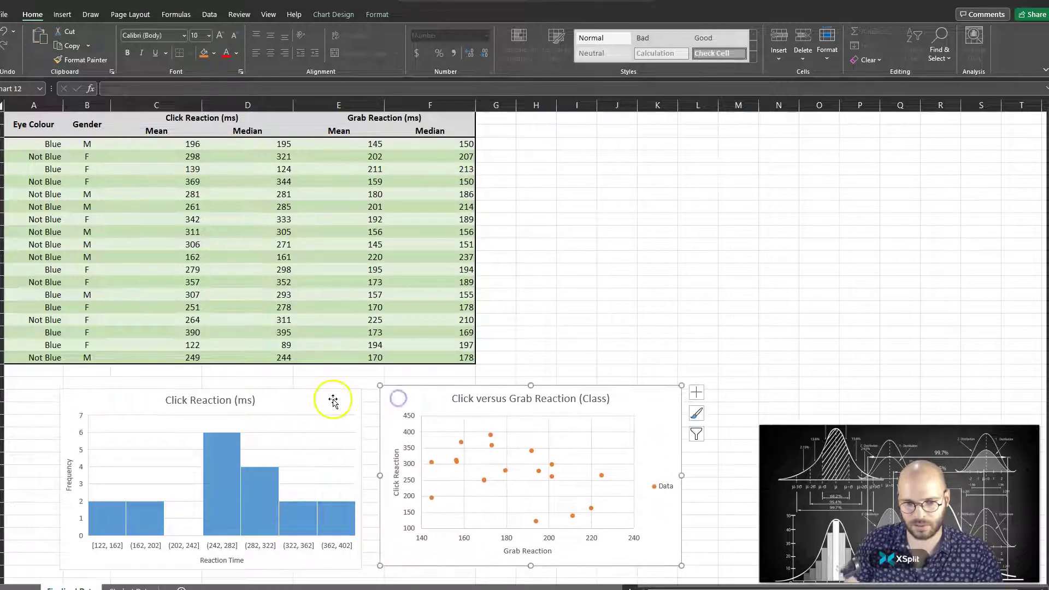
click(333, 399)
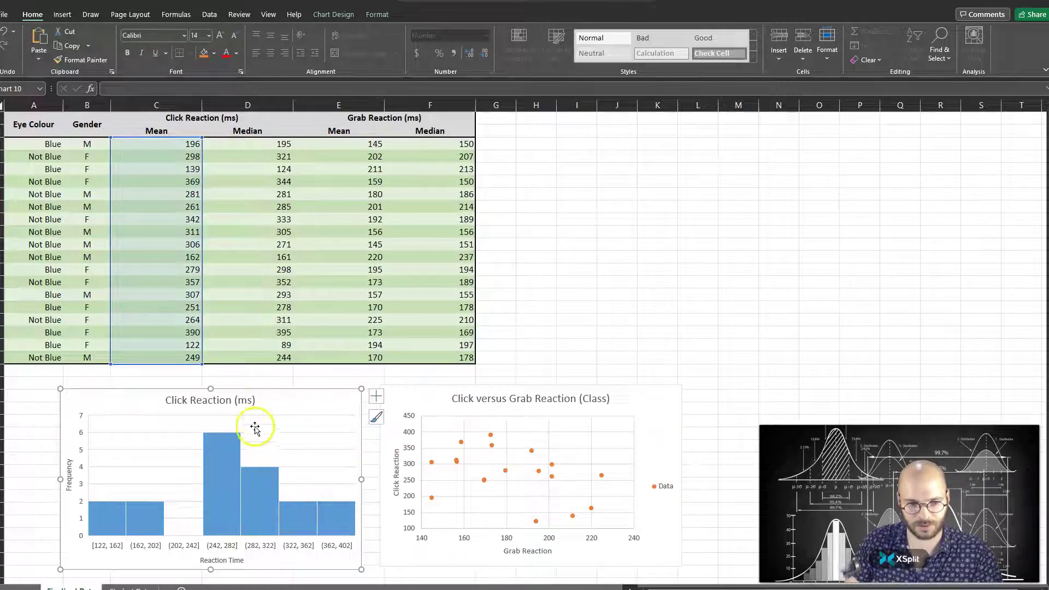
click(273, 412)
click(524, 229)
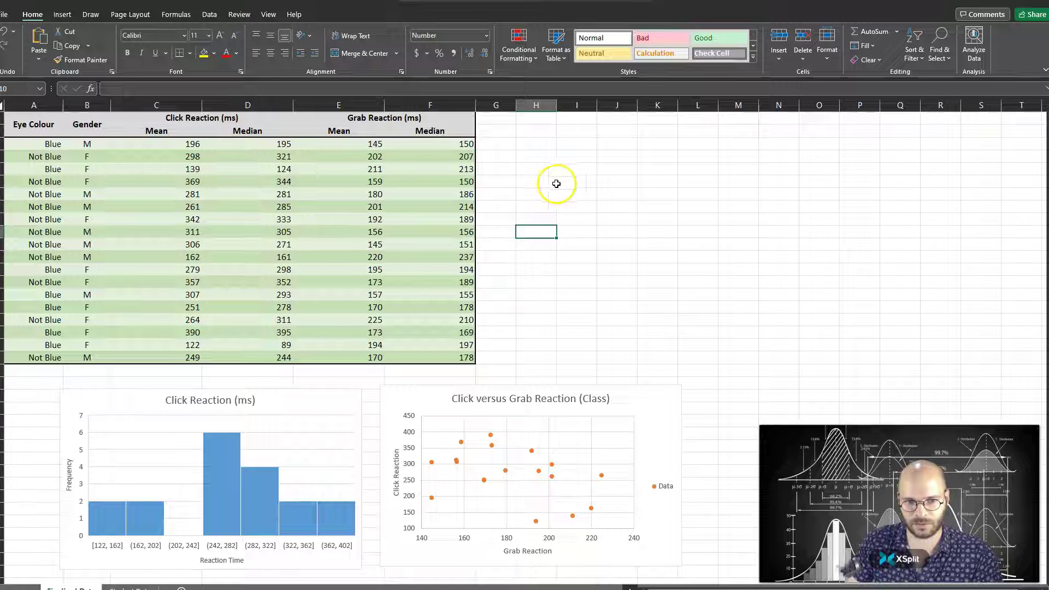
Select the Grab Reaction mean values E3:E19 and bring up the Insert tab
click(328, 121)
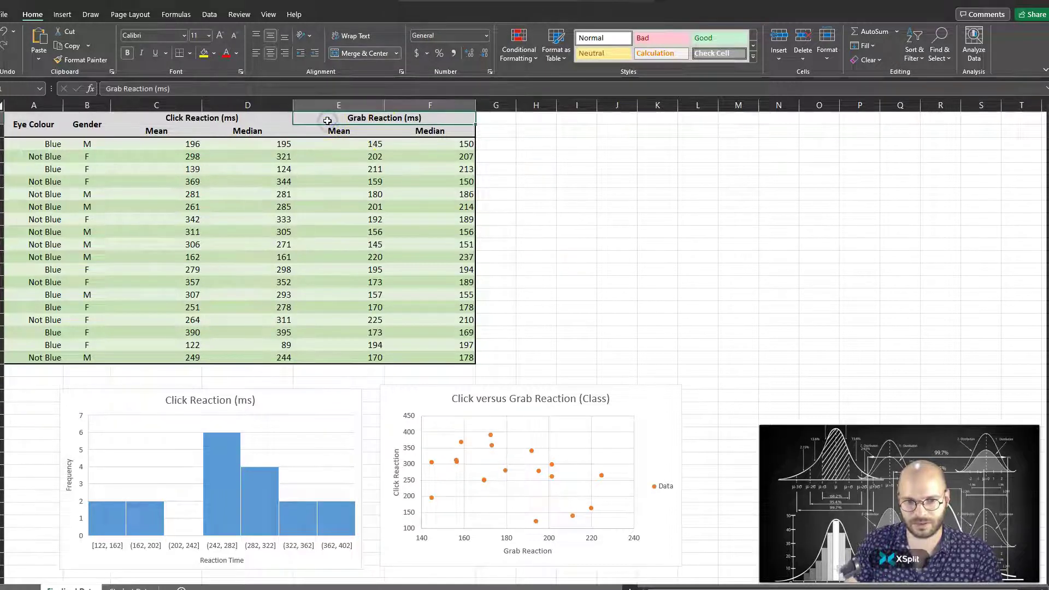
click(365, 134)
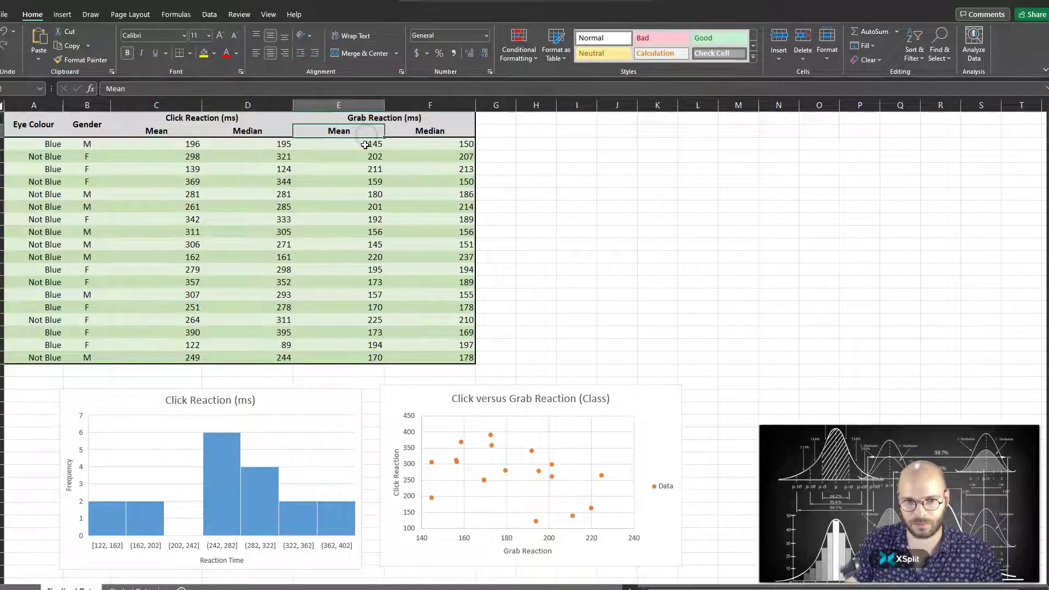
click(348, 146)
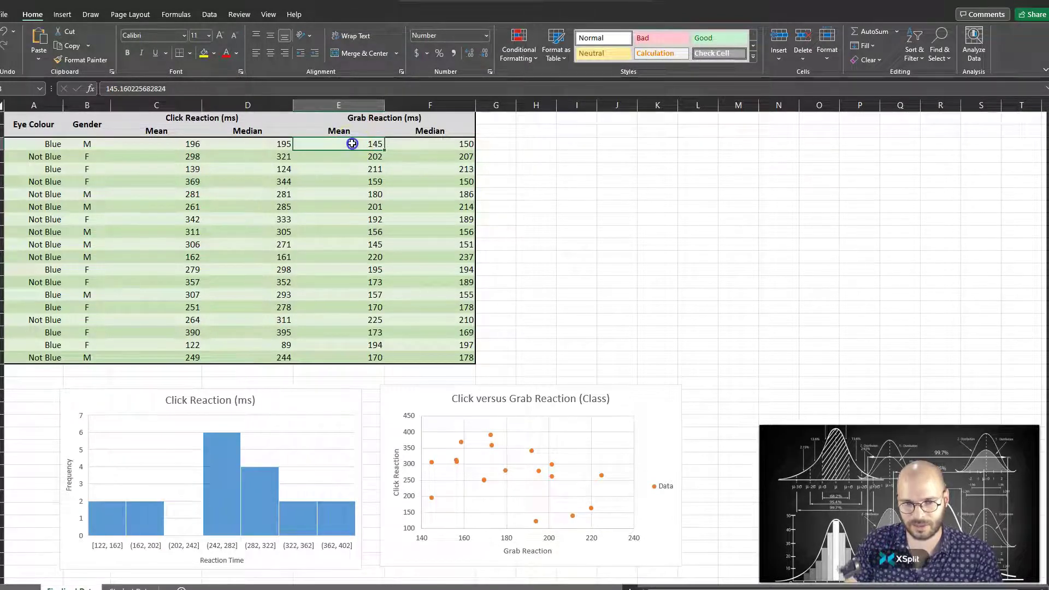
drag(353, 144, 352, 355)
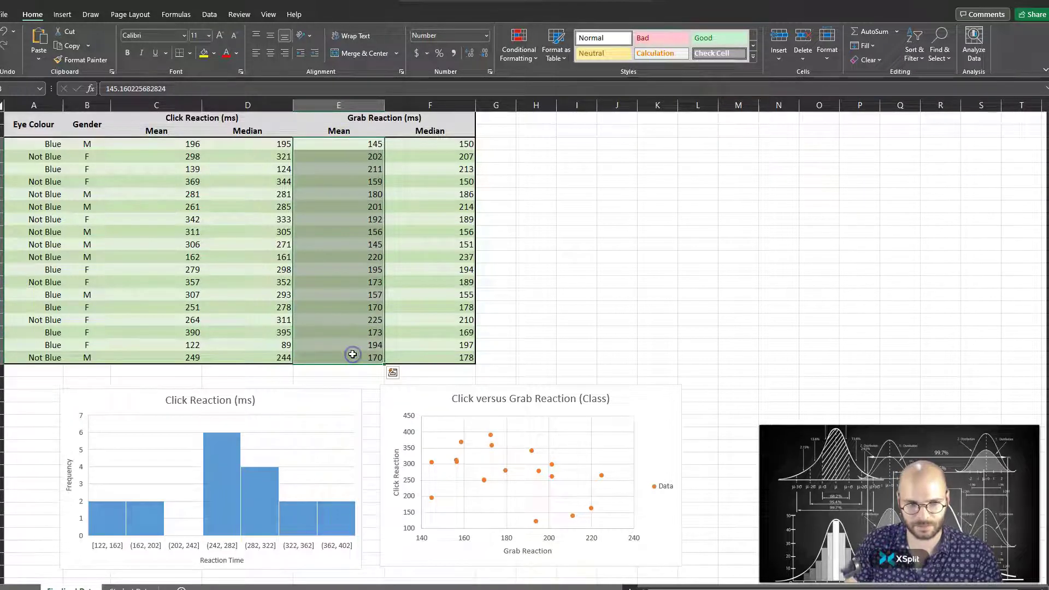
click(62, 15)
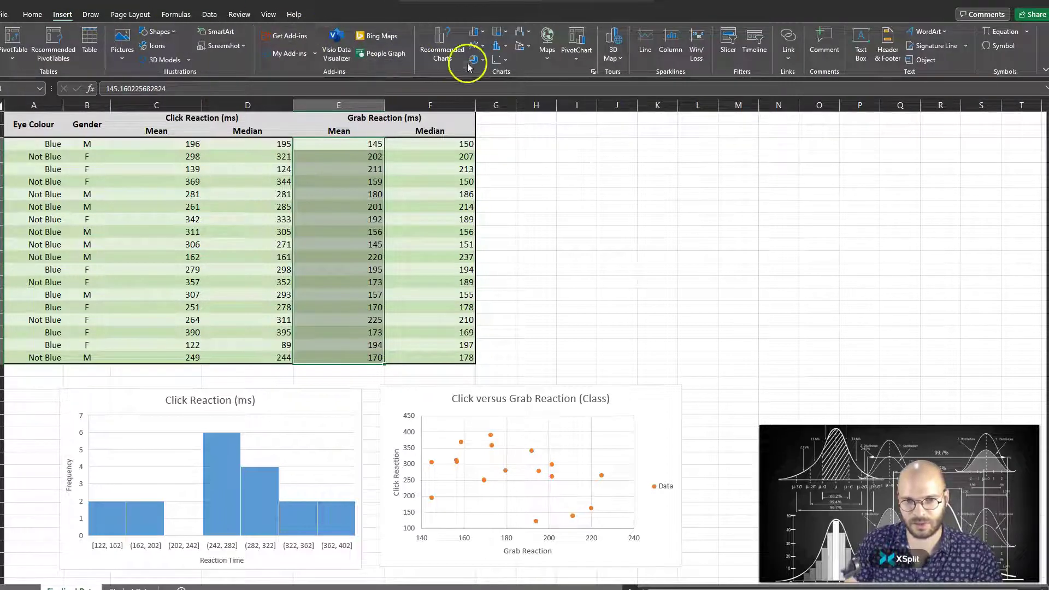
Insert a histogram of the selected Grab Reaction means and drag it right of the table
click(507, 49)
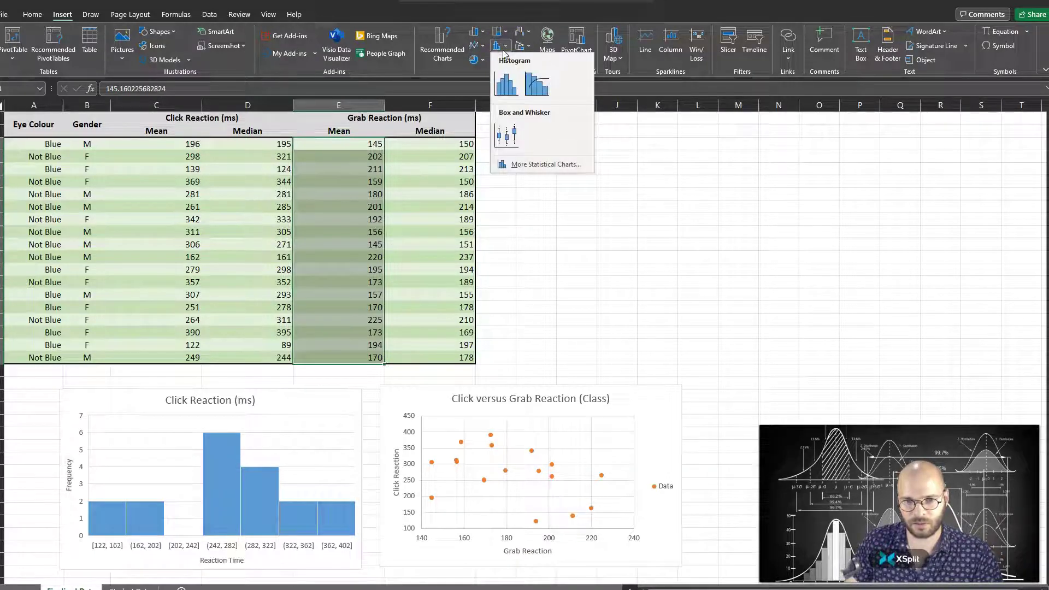
click(507, 88)
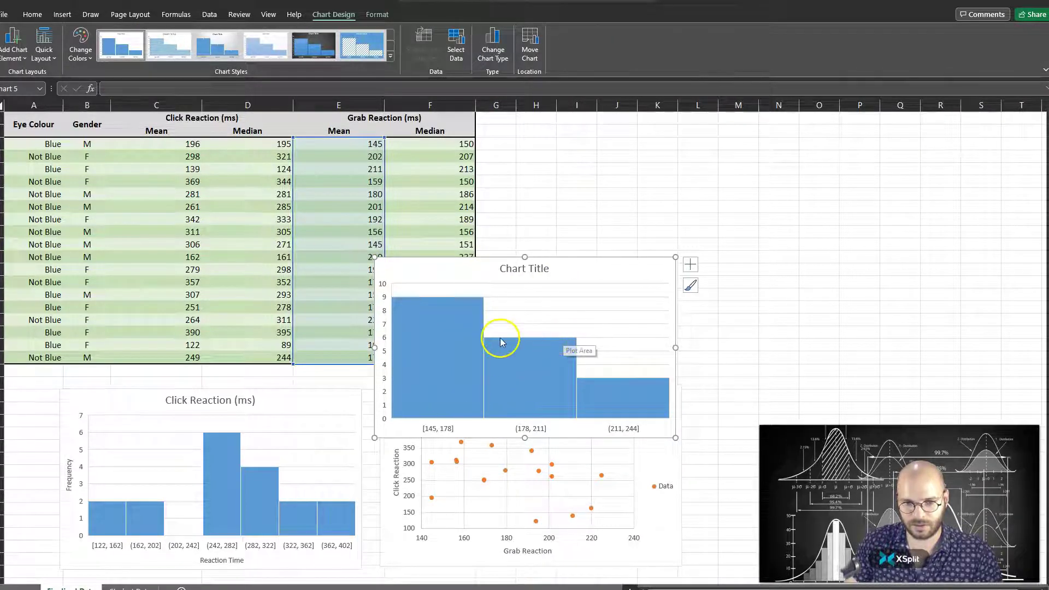
mouse_move(528, 346)
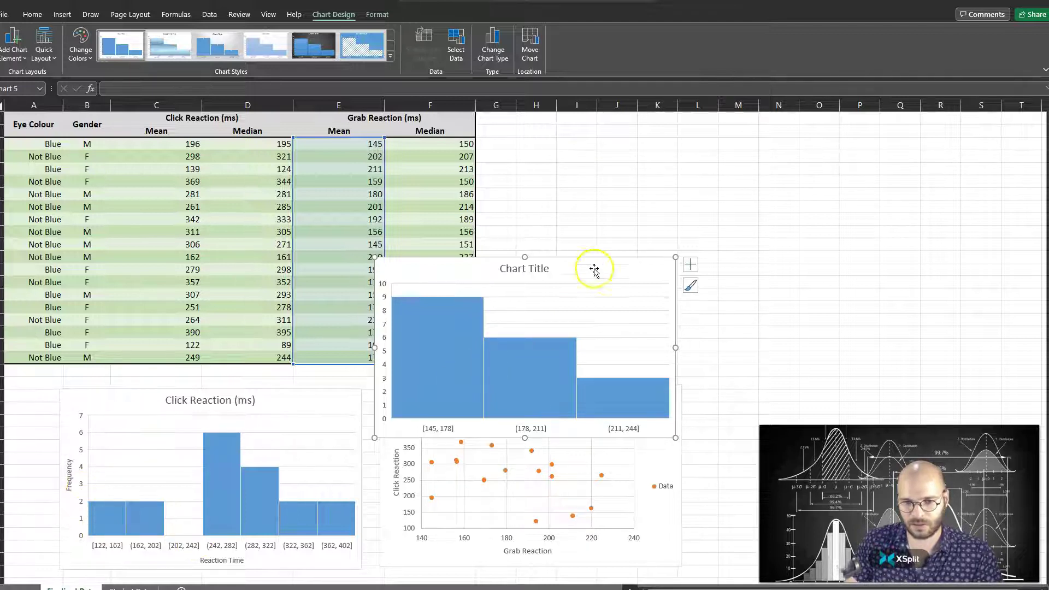
drag(593, 269, 706, 168)
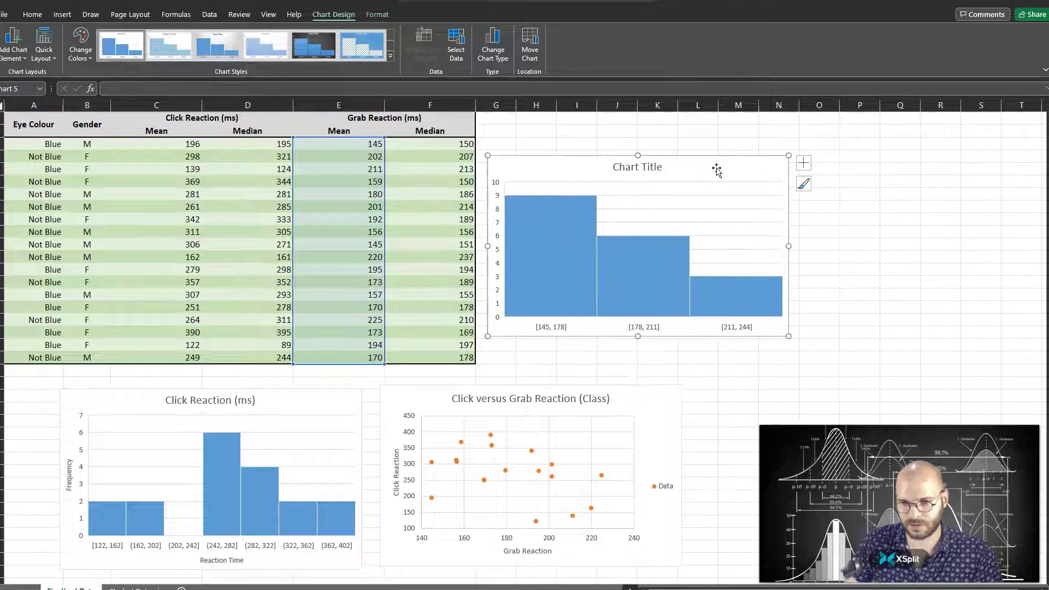
Add axis titles to the Grab Reaction histogram: Frequency vertically, Reaction Time (ms) horizontally
click(810, 165)
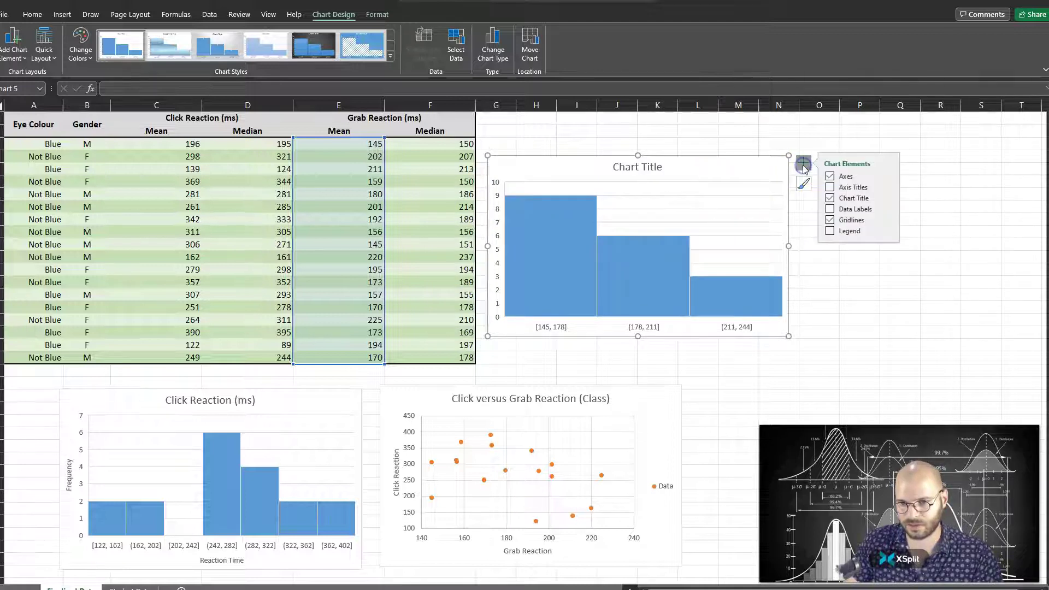
click(830, 188)
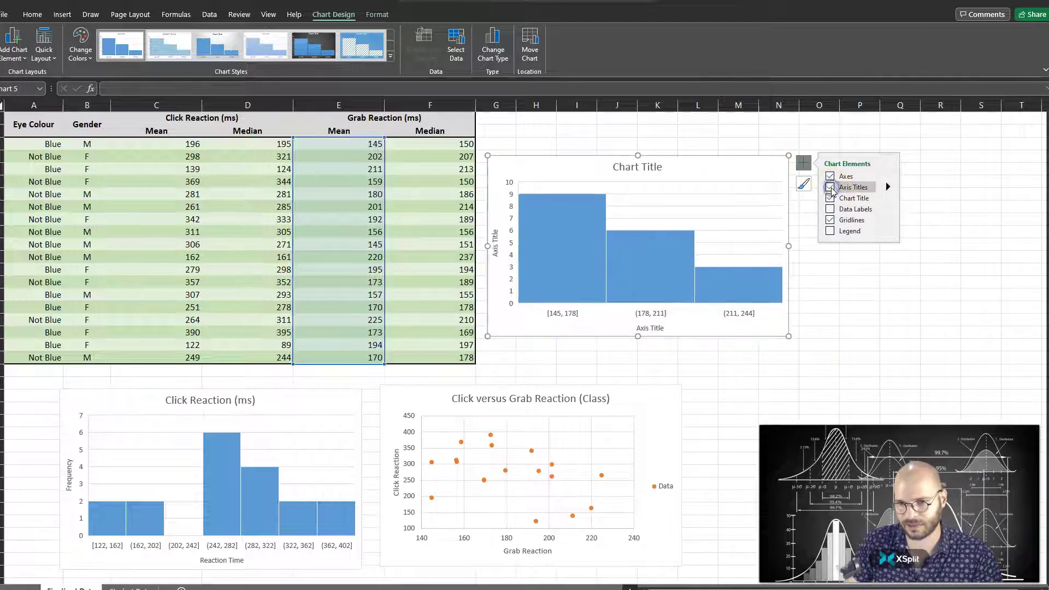
click(497, 255)
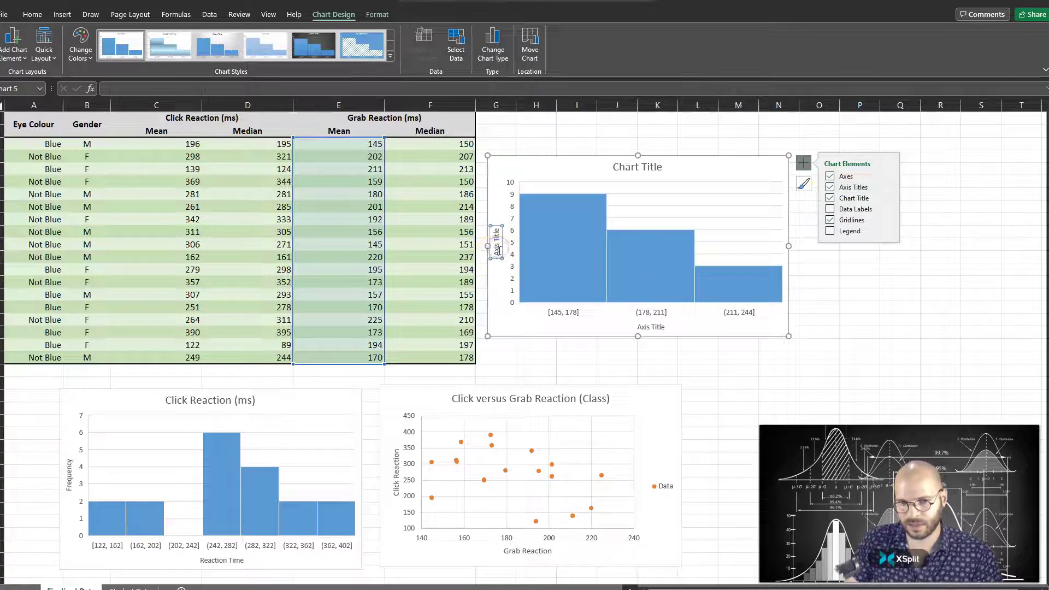
click(496, 250)
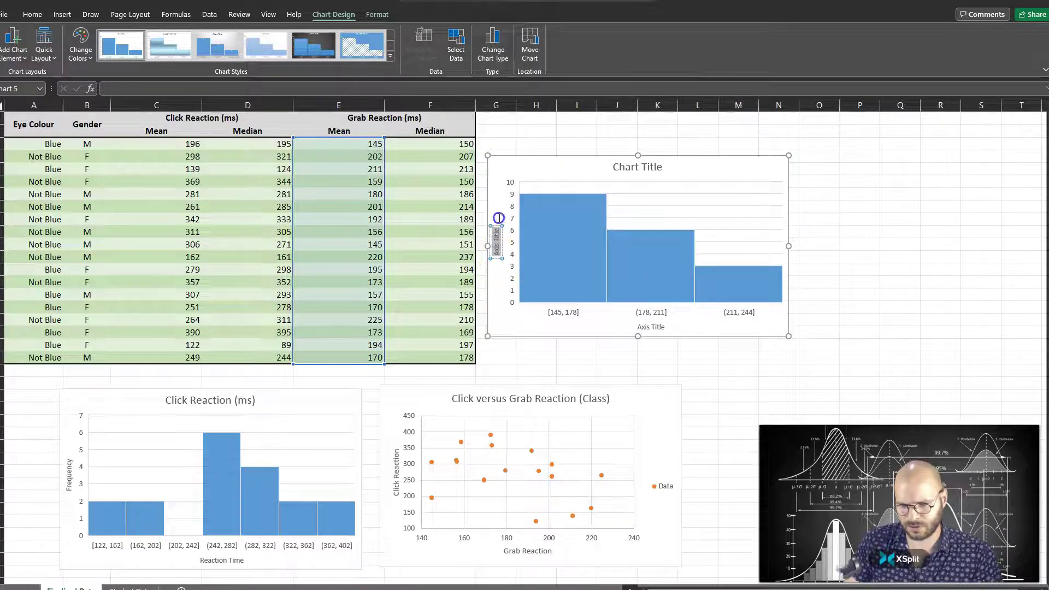
click(667, 321)
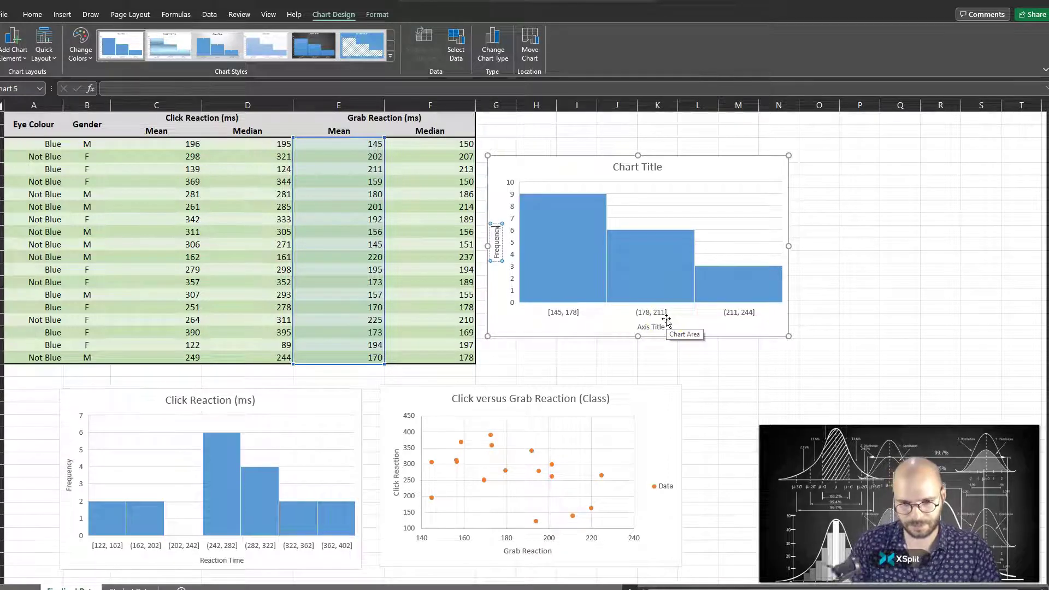
click(651, 328)
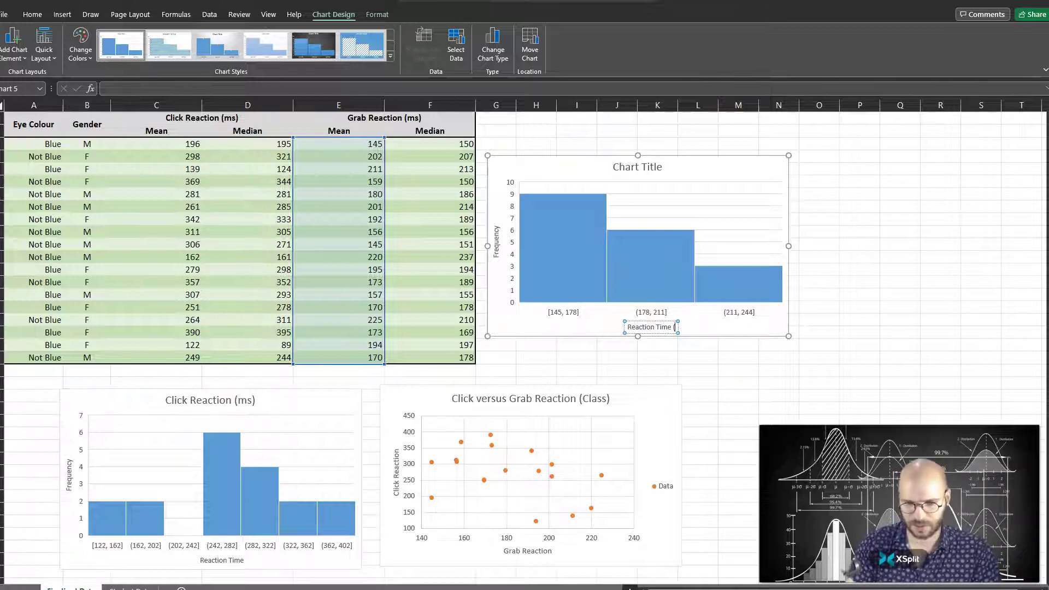
scroll(757, 335, down, 2)
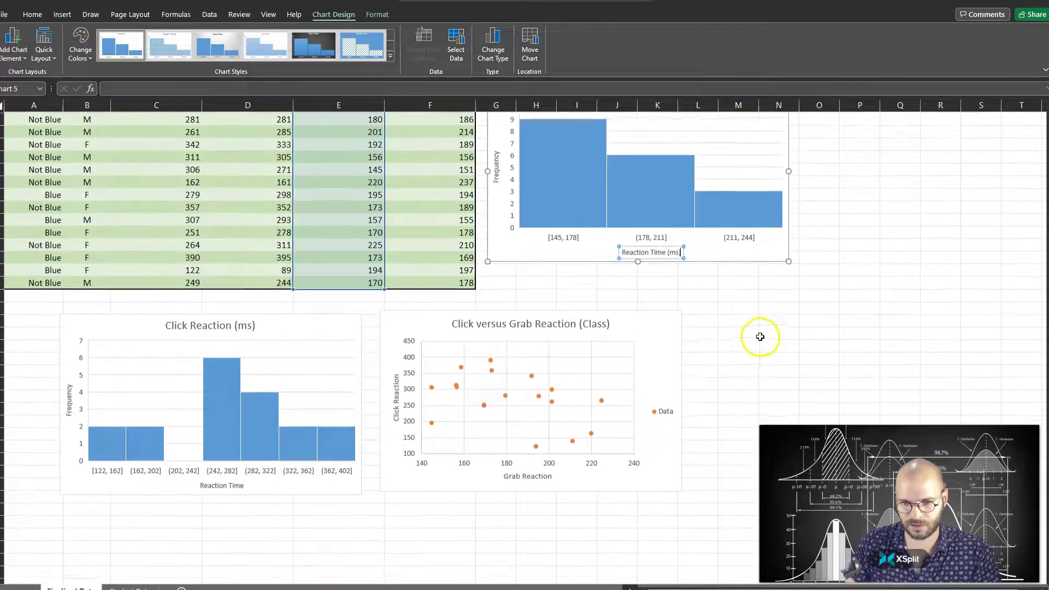
scroll(756, 398, up, 2)
click(779, 383)
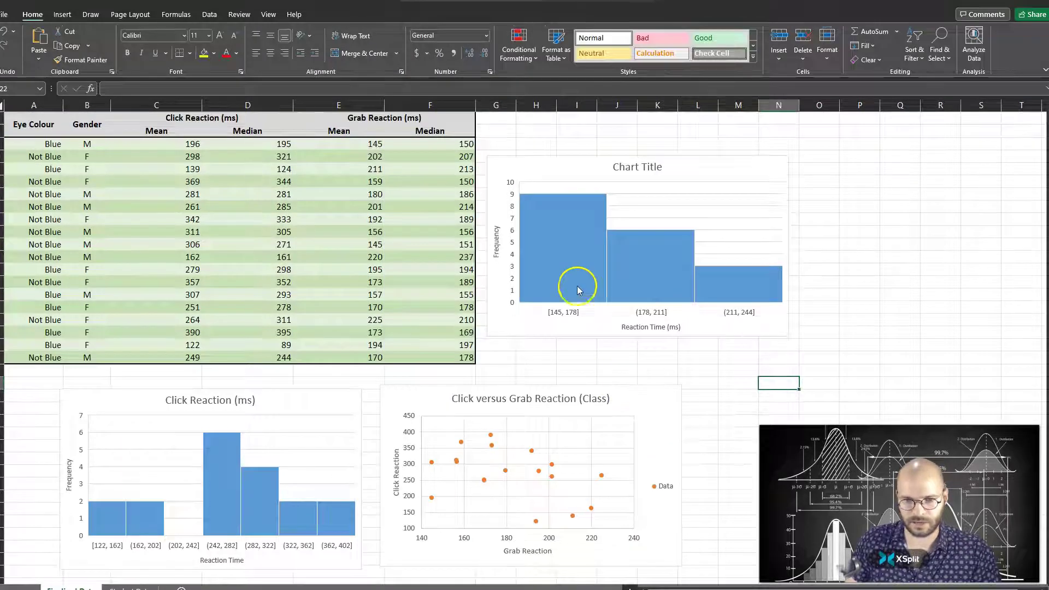
click(650, 170)
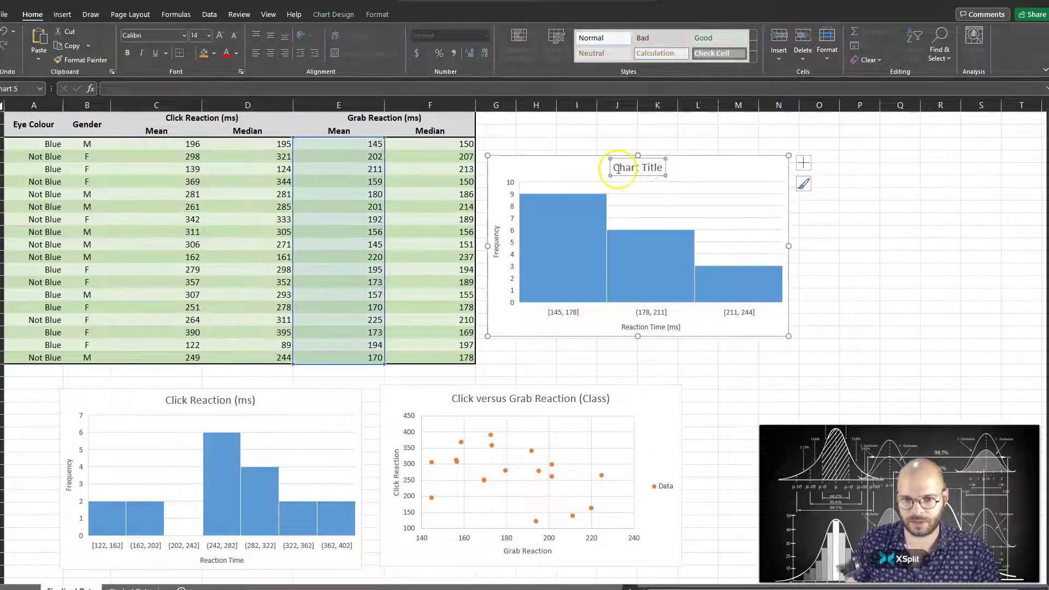
drag(611, 168, 664, 168)
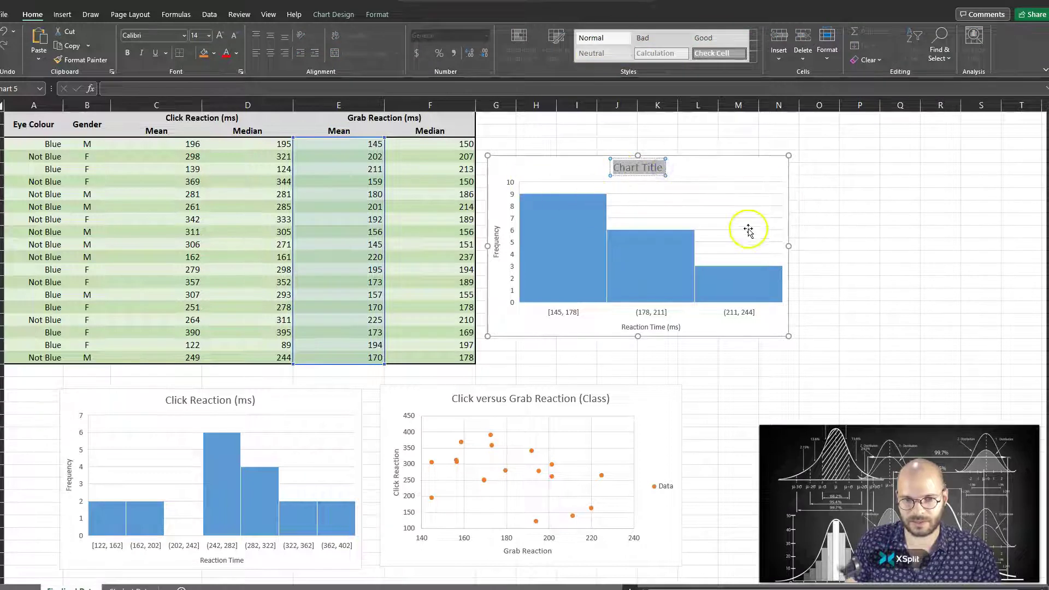
text(Grab Reaction)
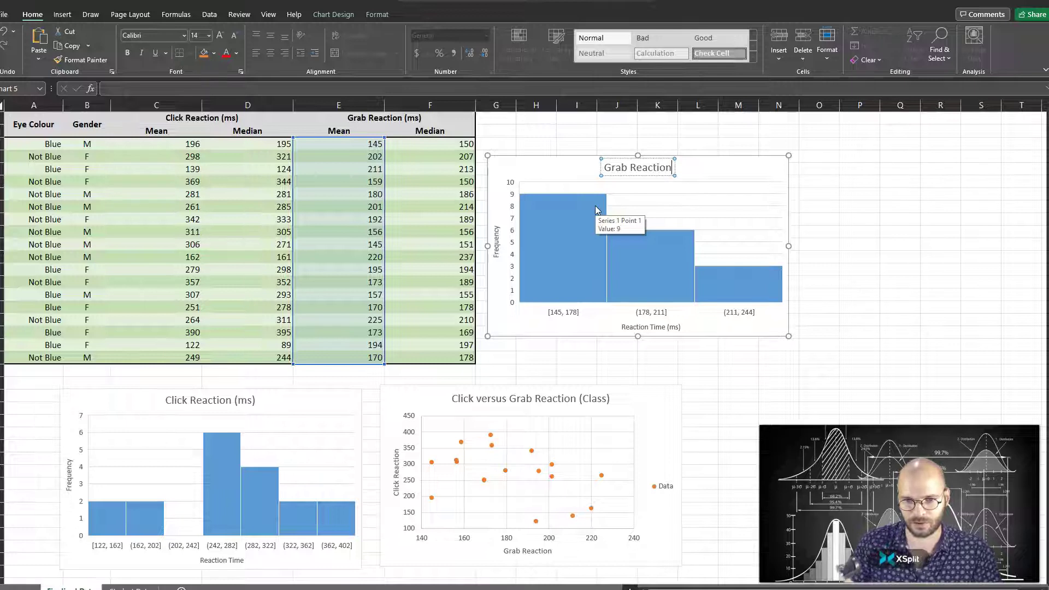
click(861, 167)
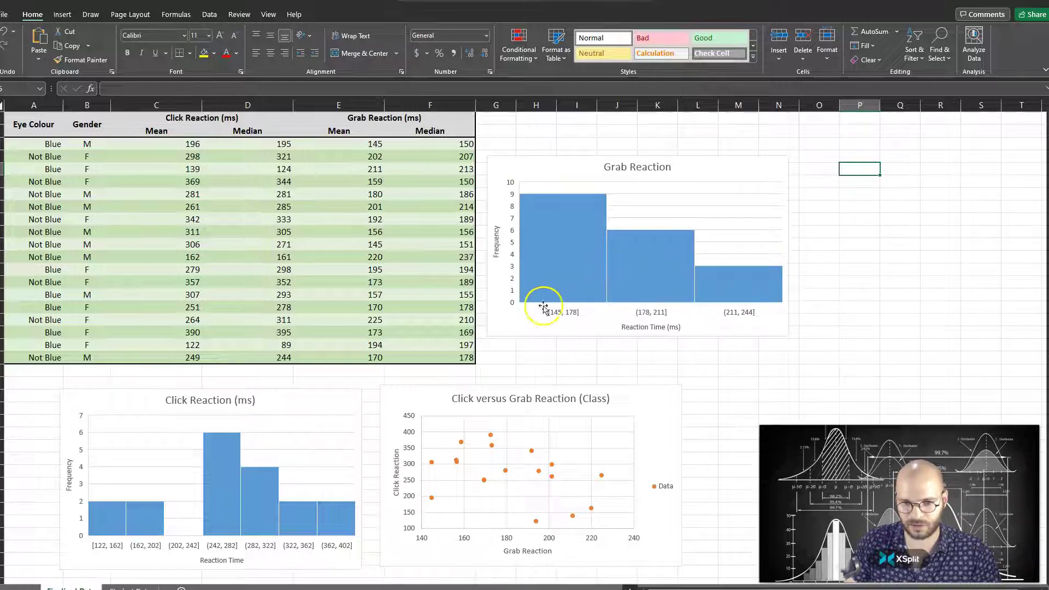
mouse_move(122, 510)
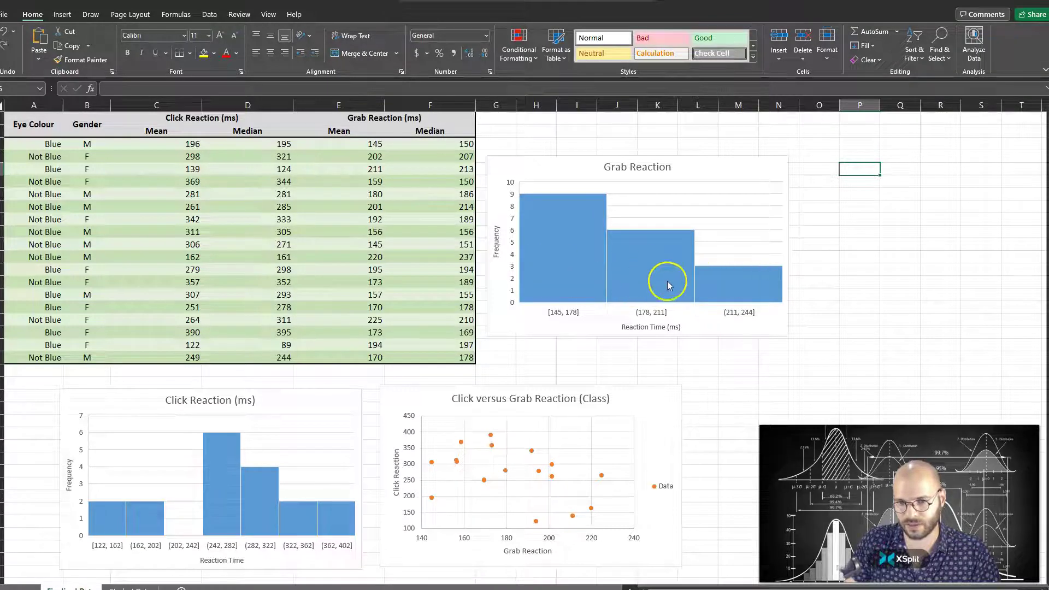
Open Format Axis for the histogram's horizontal axis and show its bin options
click(662, 316)
click(662, 316)
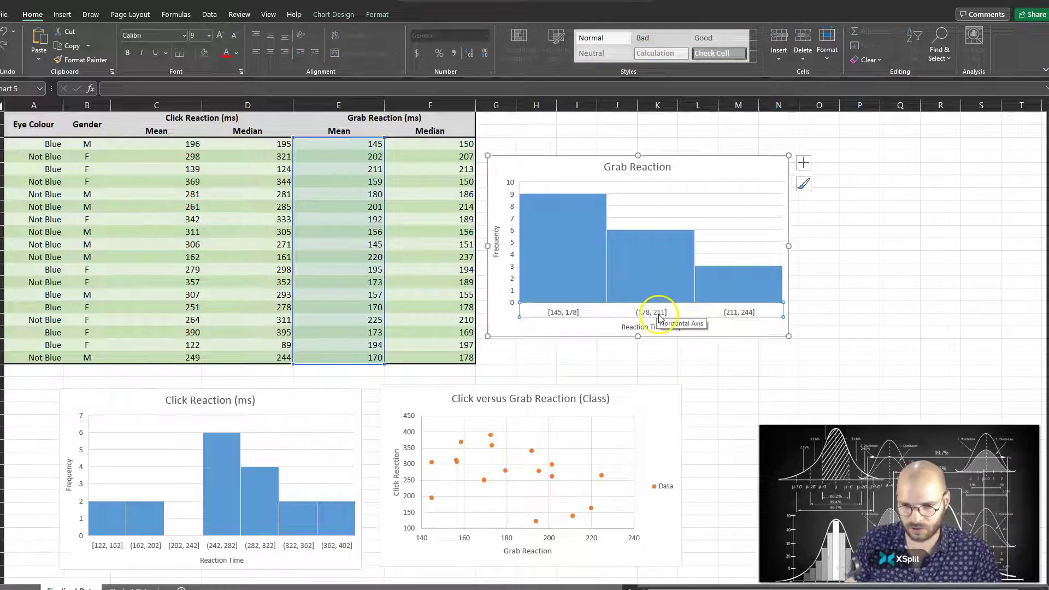
right_click(664, 316)
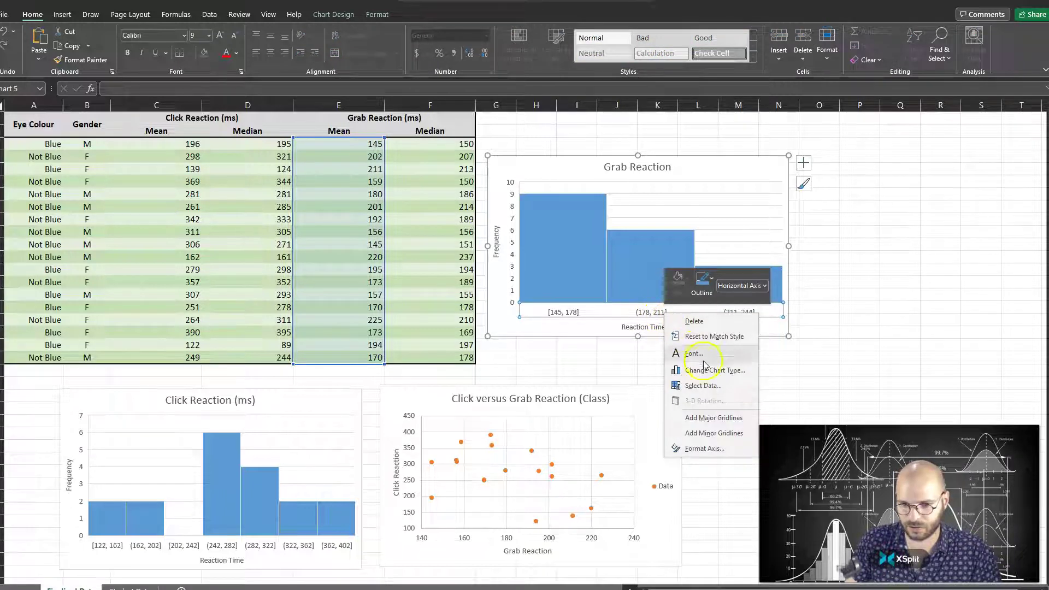
click(724, 451)
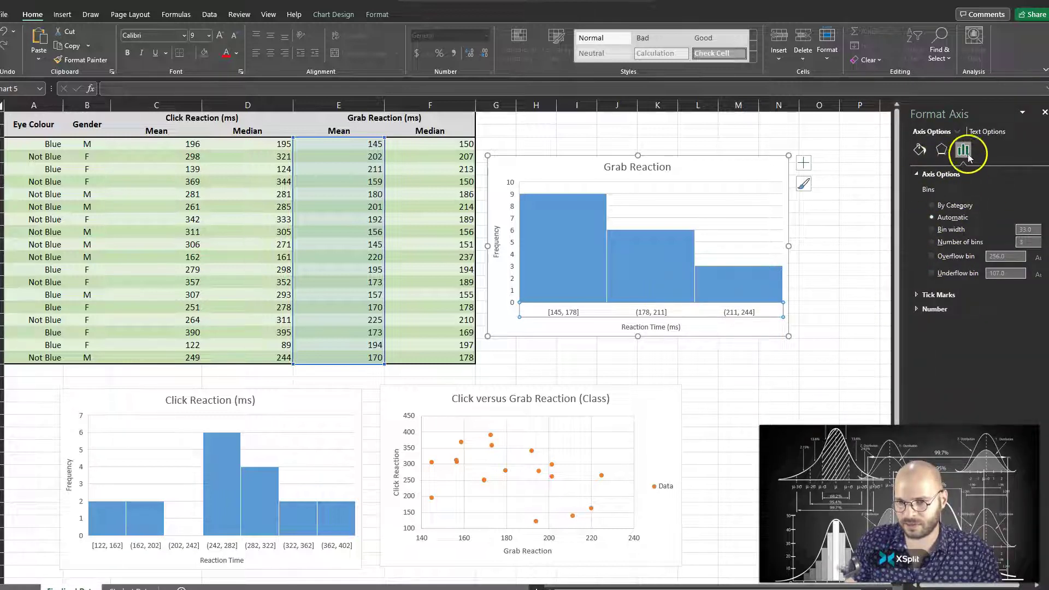
click(924, 153)
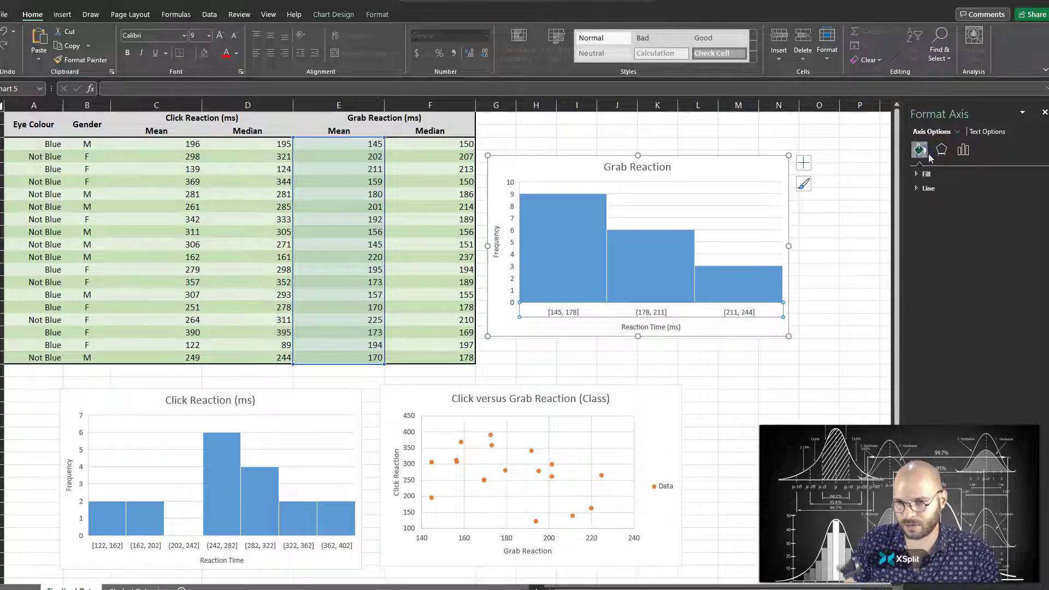
click(941, 156)
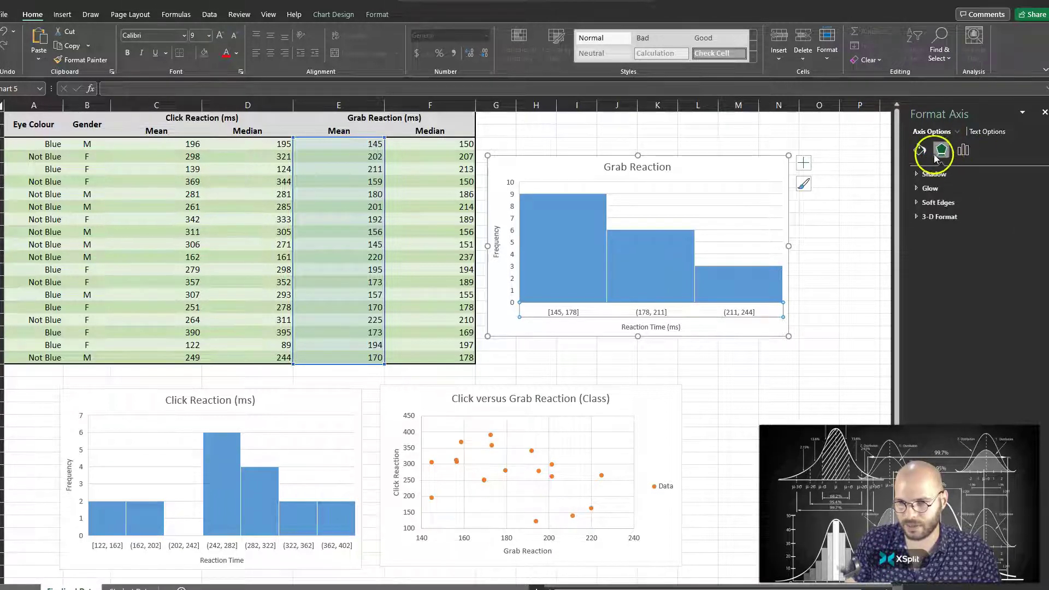
click(965, 153)
click(954, 174)
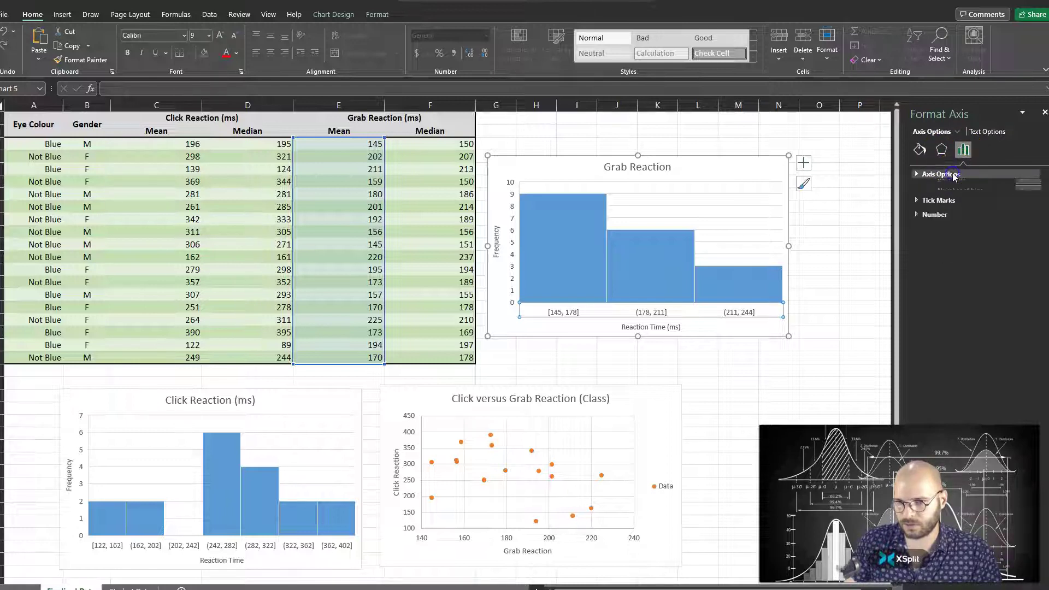
click(955, 175)
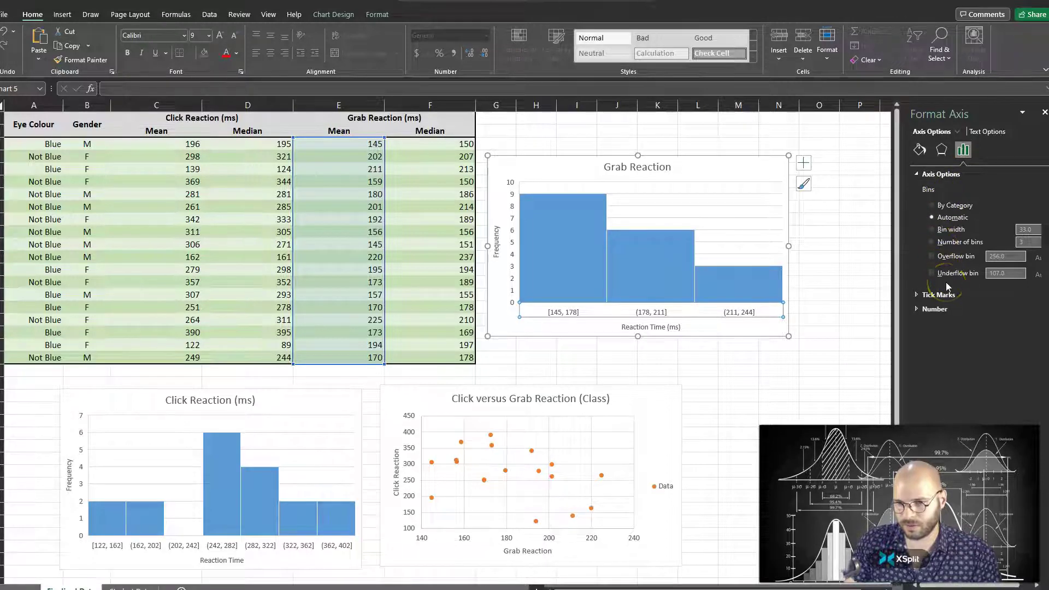
Set the histogram bin width to 10, giving eight bins from 145 to 225
click(954, 231)
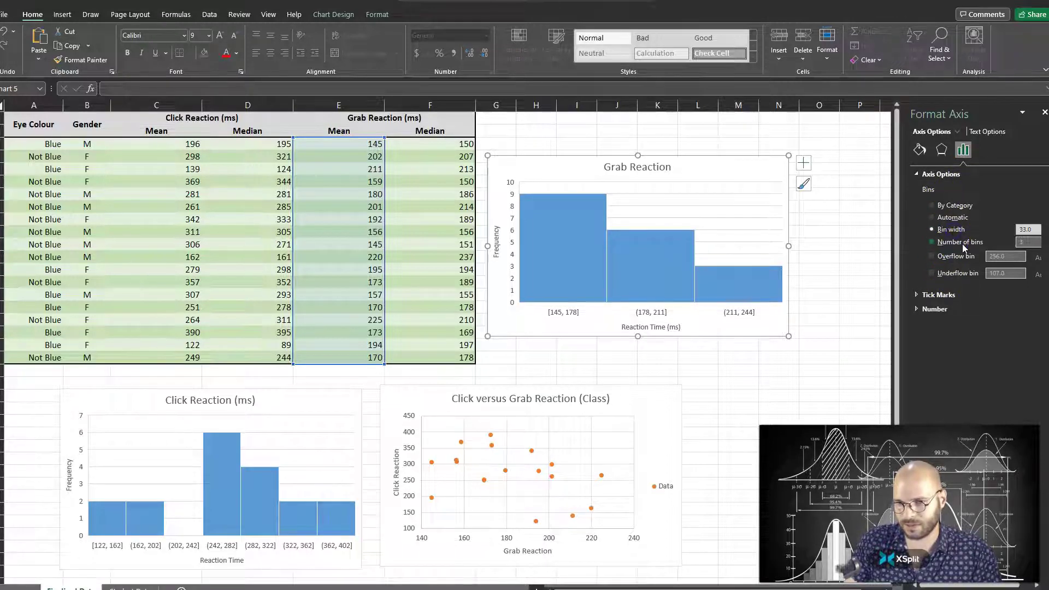
click(963, 244)
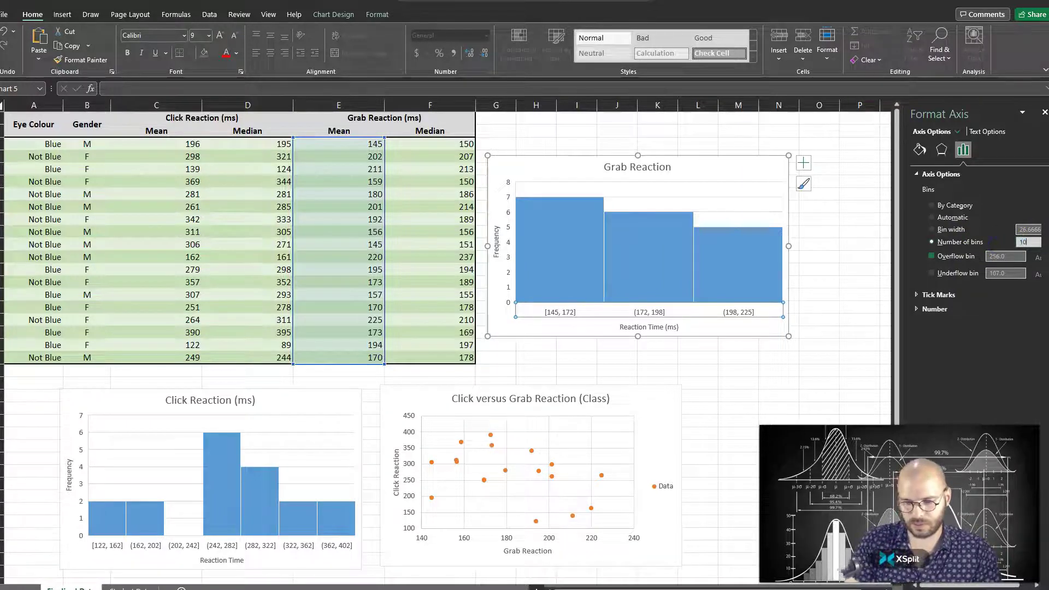
text(10)
key(Return)
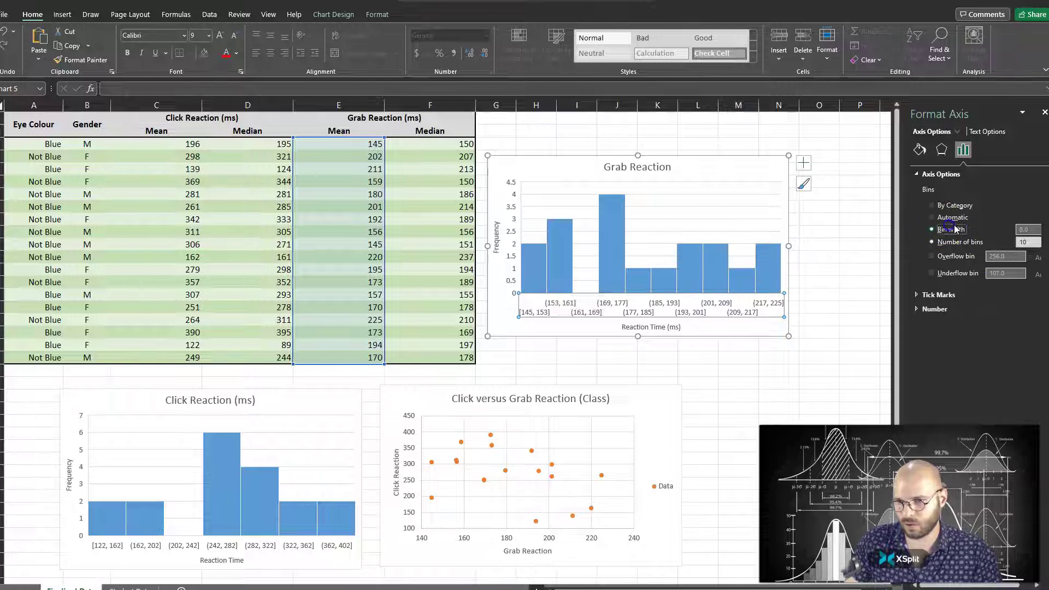
click(1034, 228)
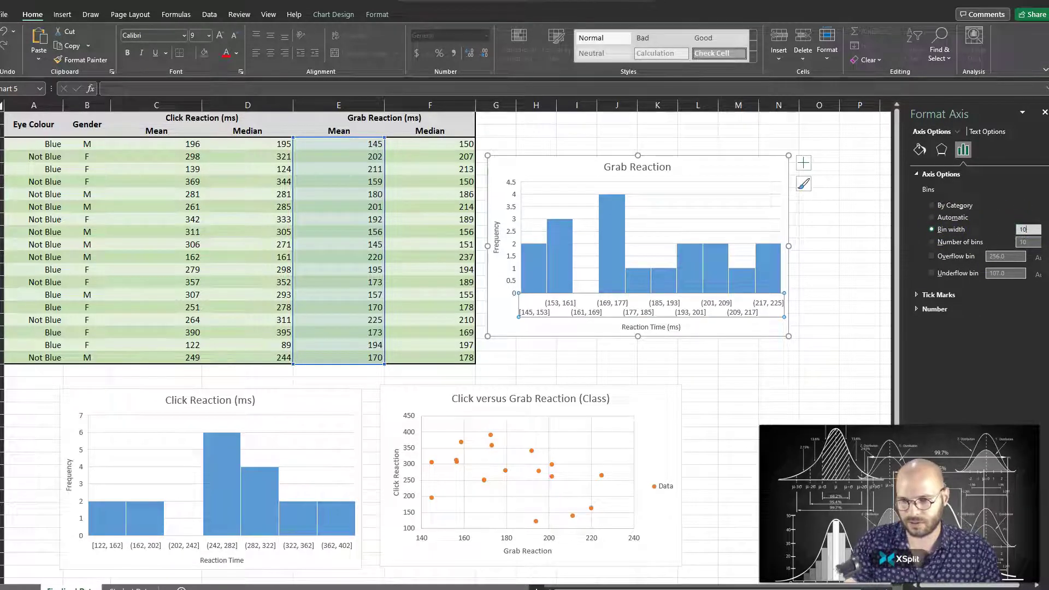
text(10)
key(Return)
click(1029, 238)
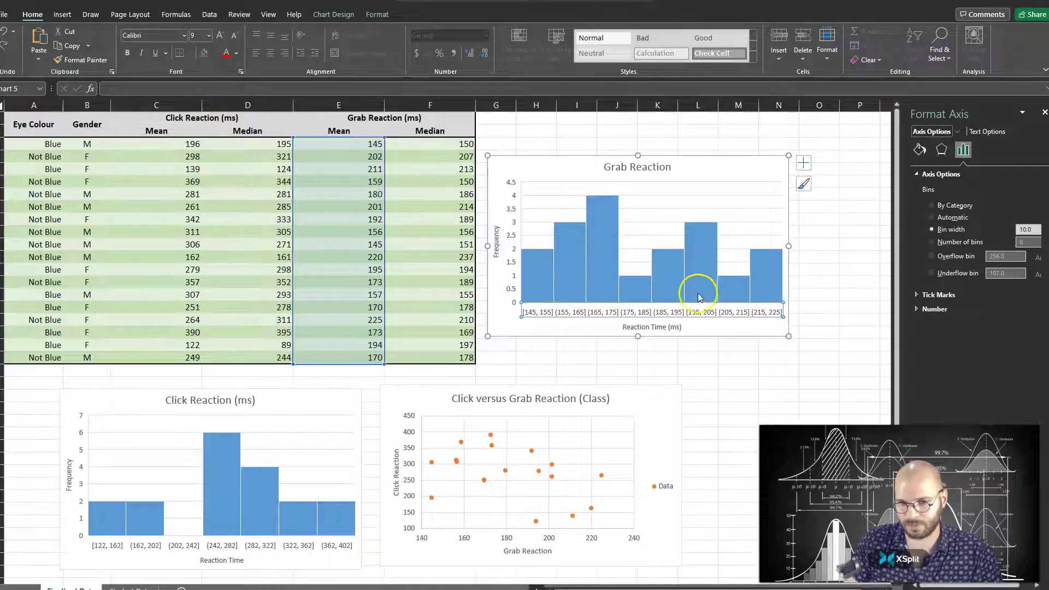
Drag the Grab Reaction histogram down onto the Click Reaction histogram, beside the scatter chart
mouse_move(755, 290)
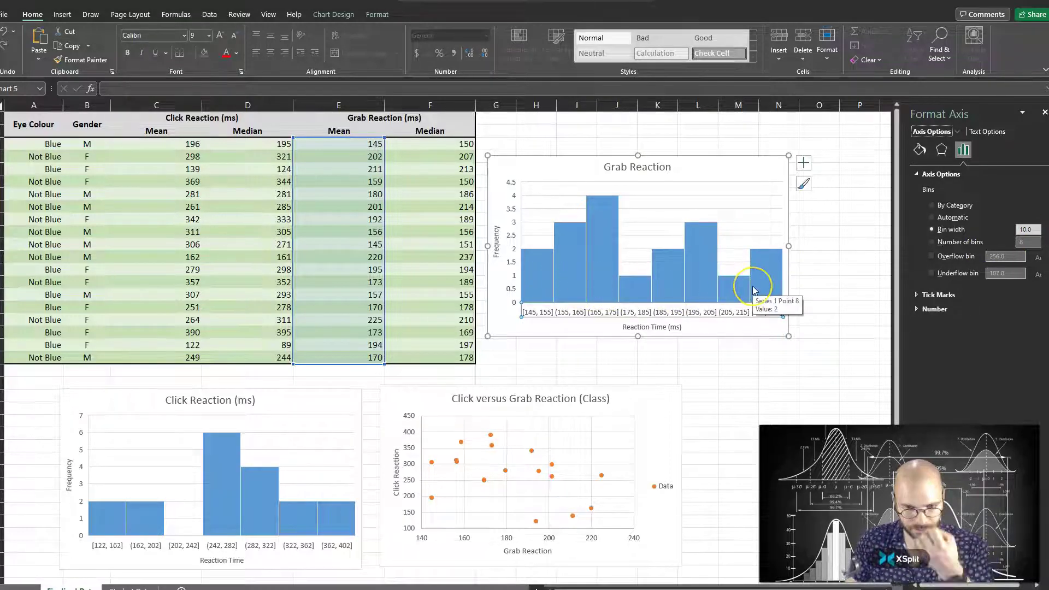
click(741, 368)
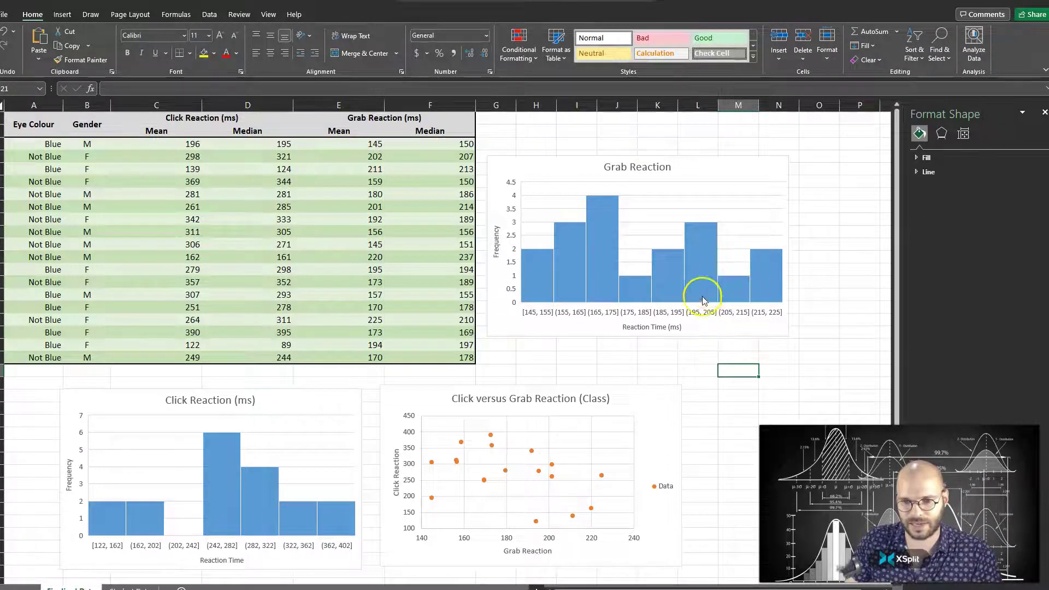
mouse_move(702, 276)
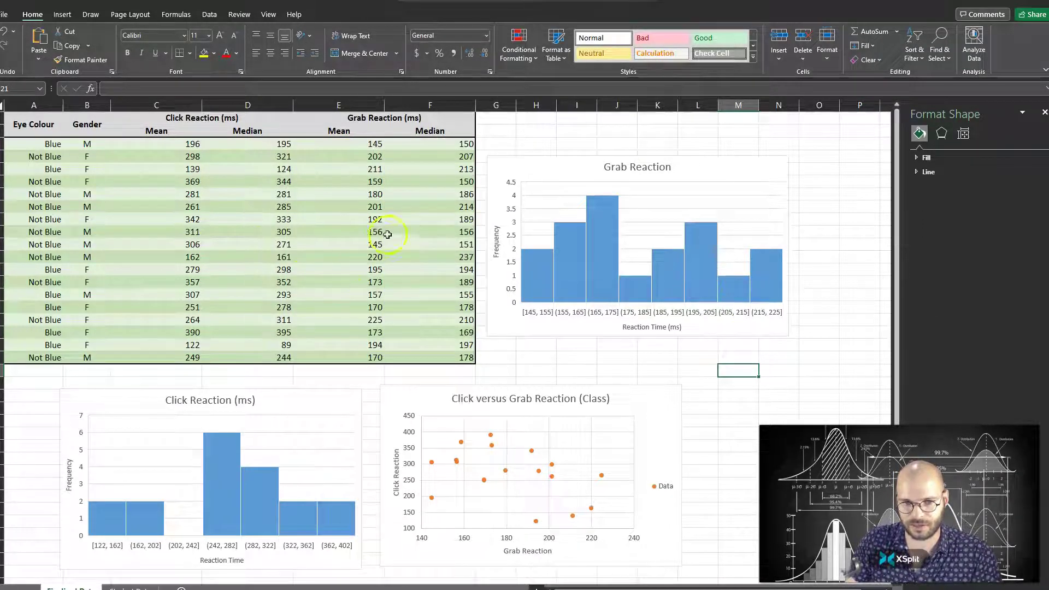
drag(710, 166, 261, 391)
click(611, 331)
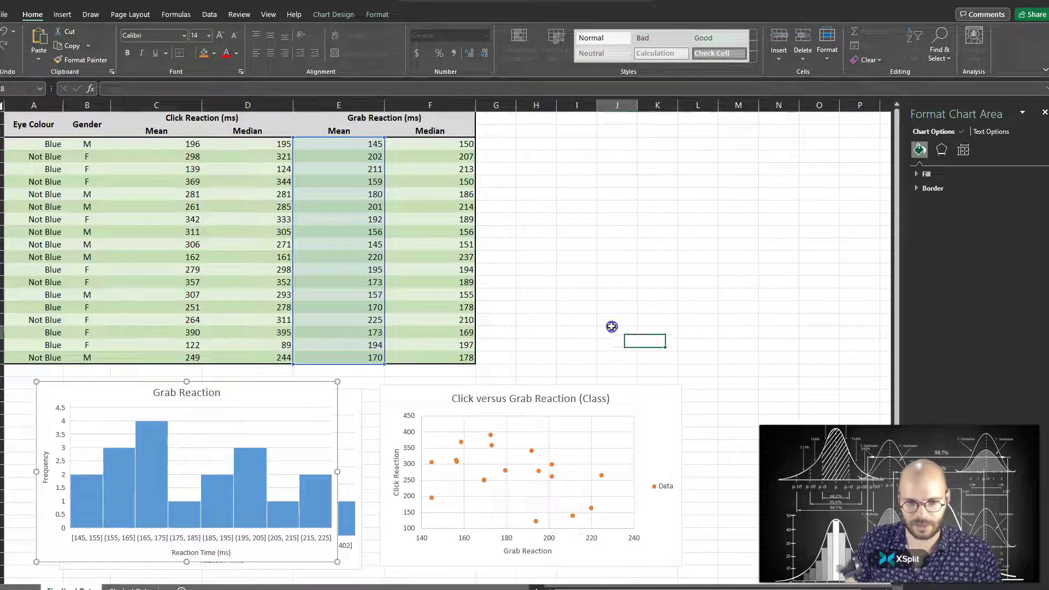
click(650, 402)
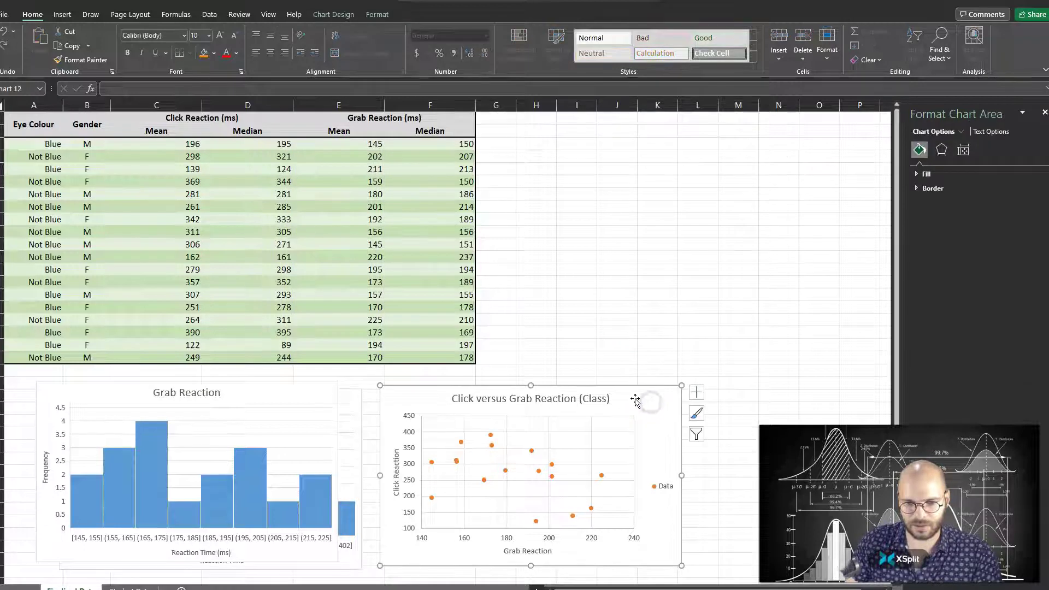
Select the Click Reaction means C3:C20 together with the Grab Reaction means E3:E20
click(604, 295)
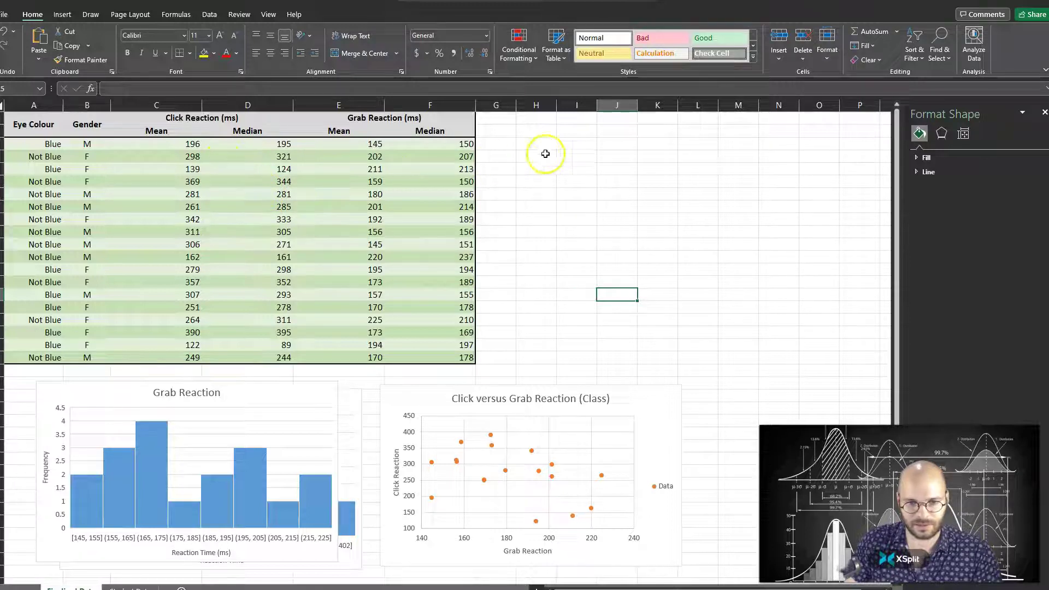
click(185, 145)
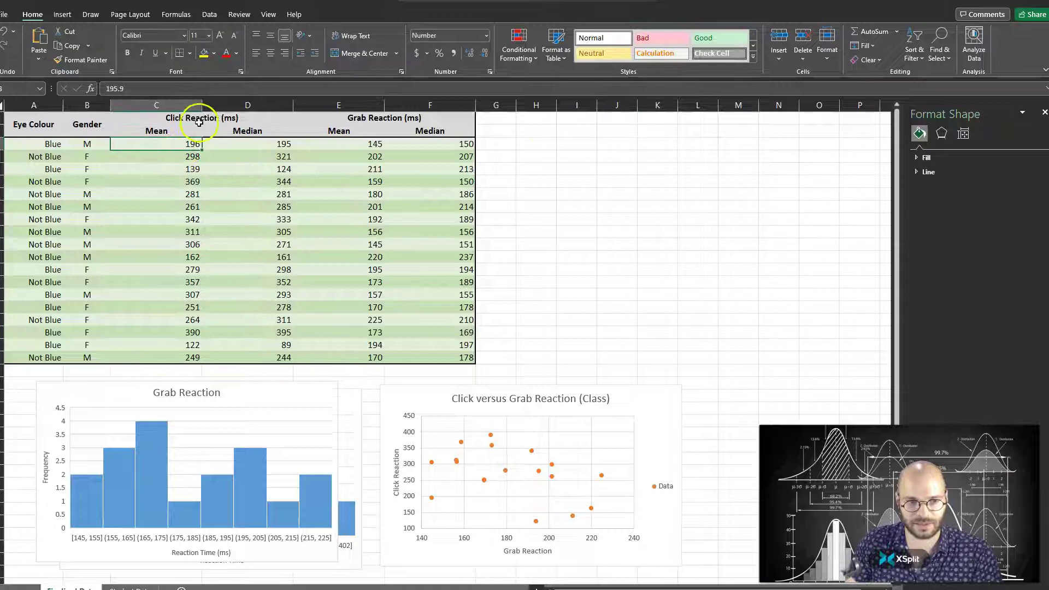
click(159, 134)
click(357, 125)
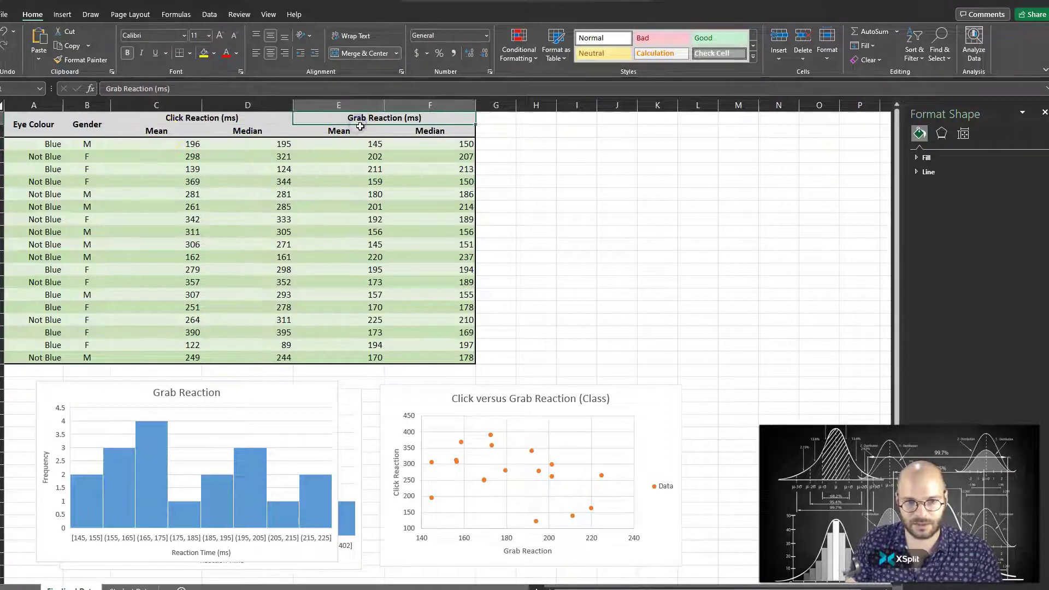
click(345, 136)
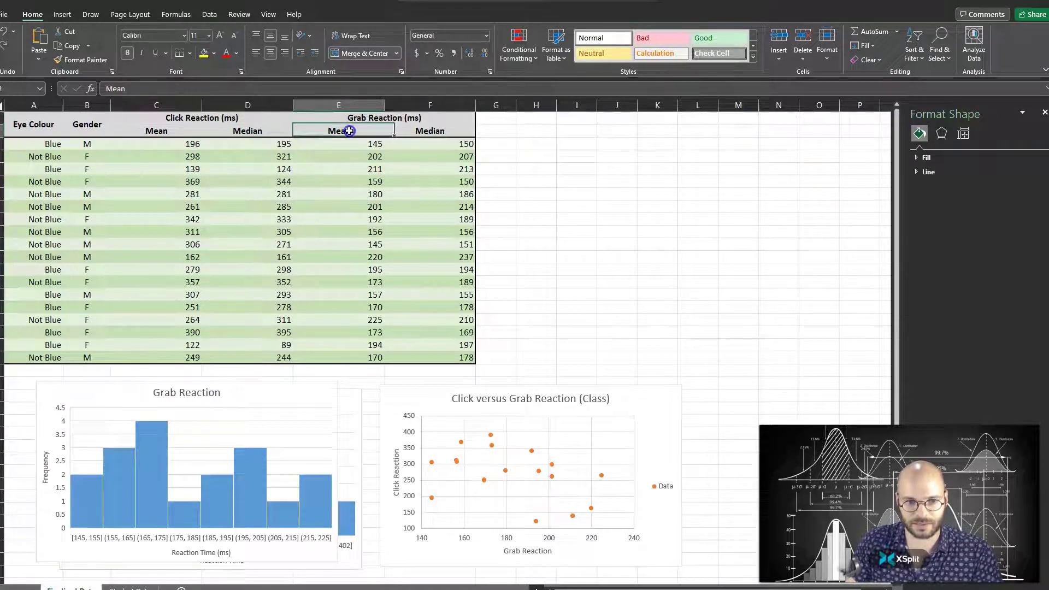
click(170, 142)
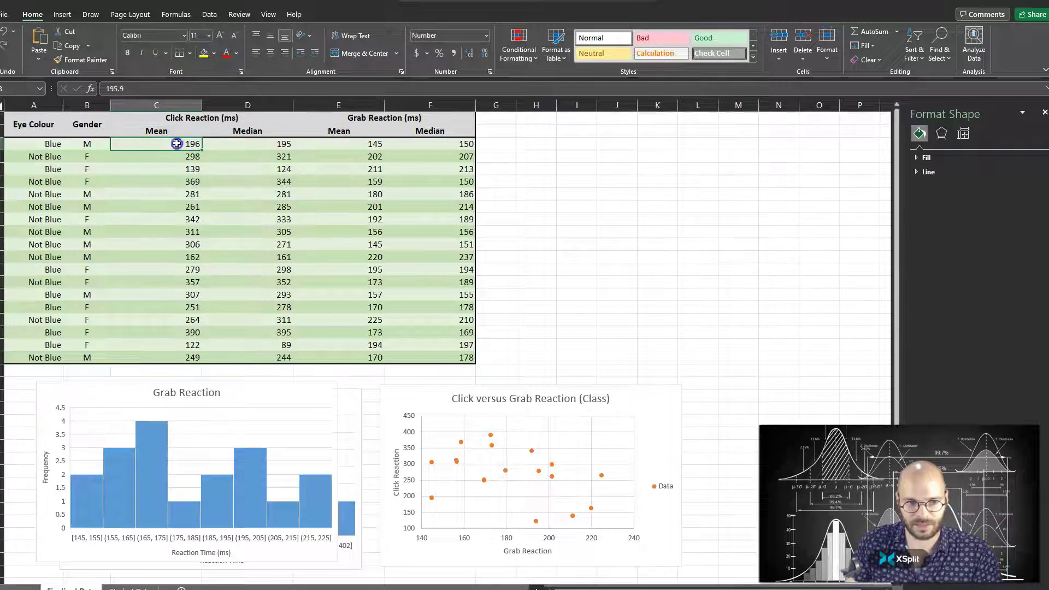
drag(176, 144, 174, 356)
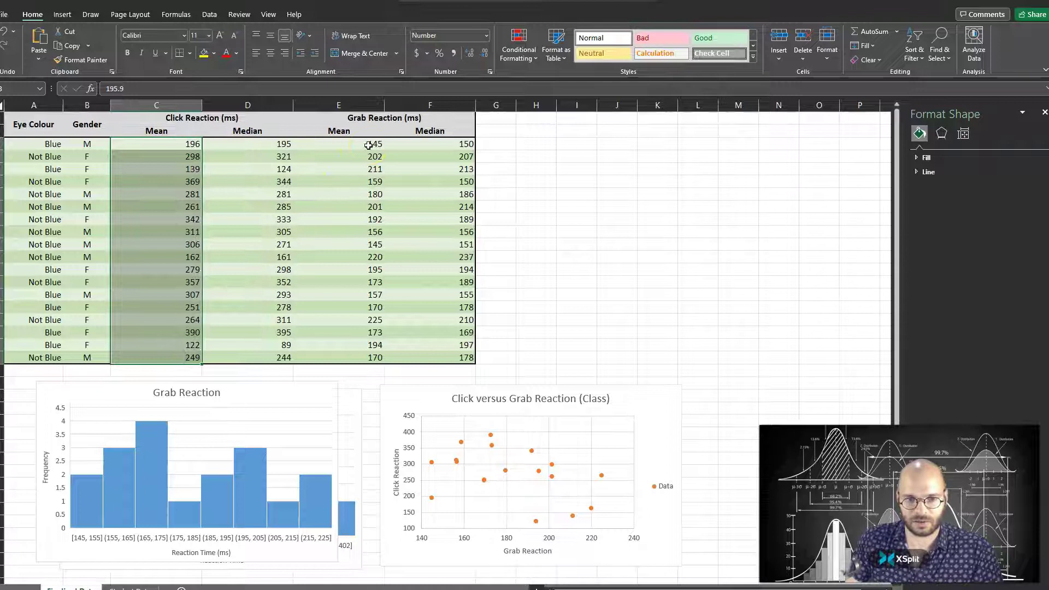
drag(358, 145, 358, 356)
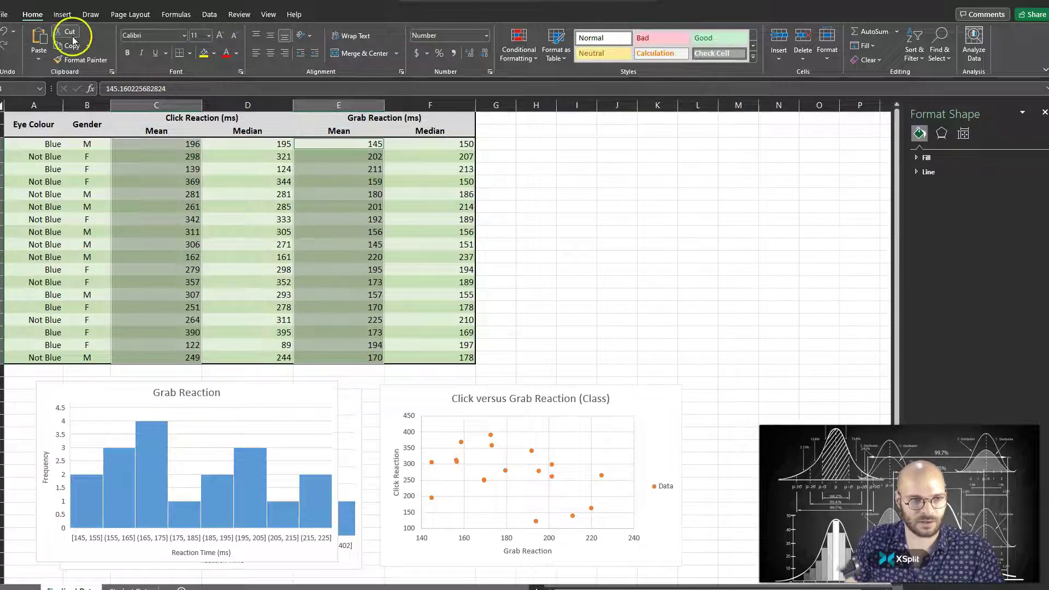
Insert a scatter chart of the selected reaction times and drag it beside the table
click(63, 14)
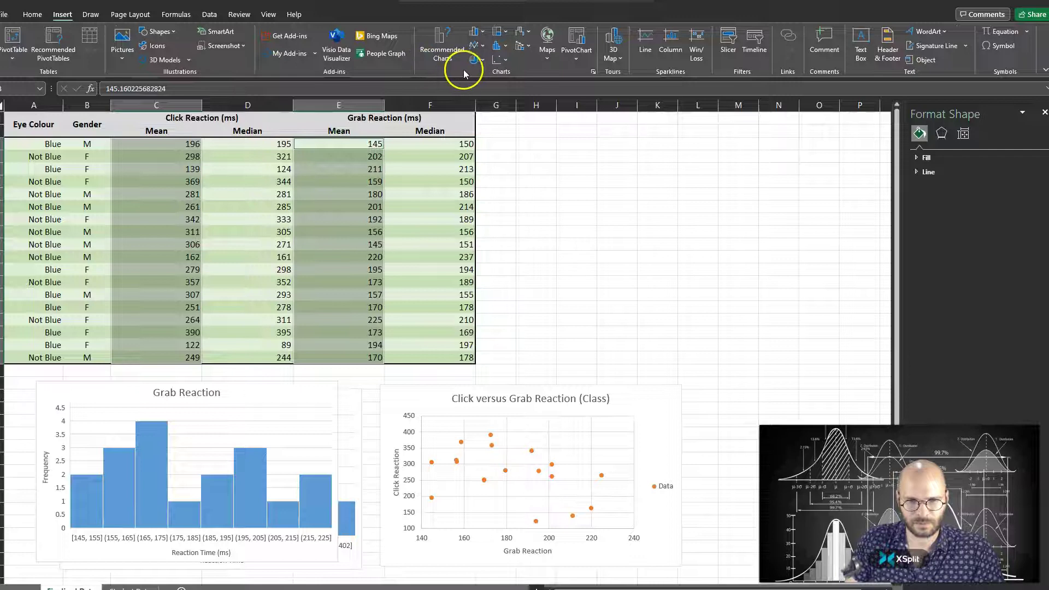
click(508, 60)
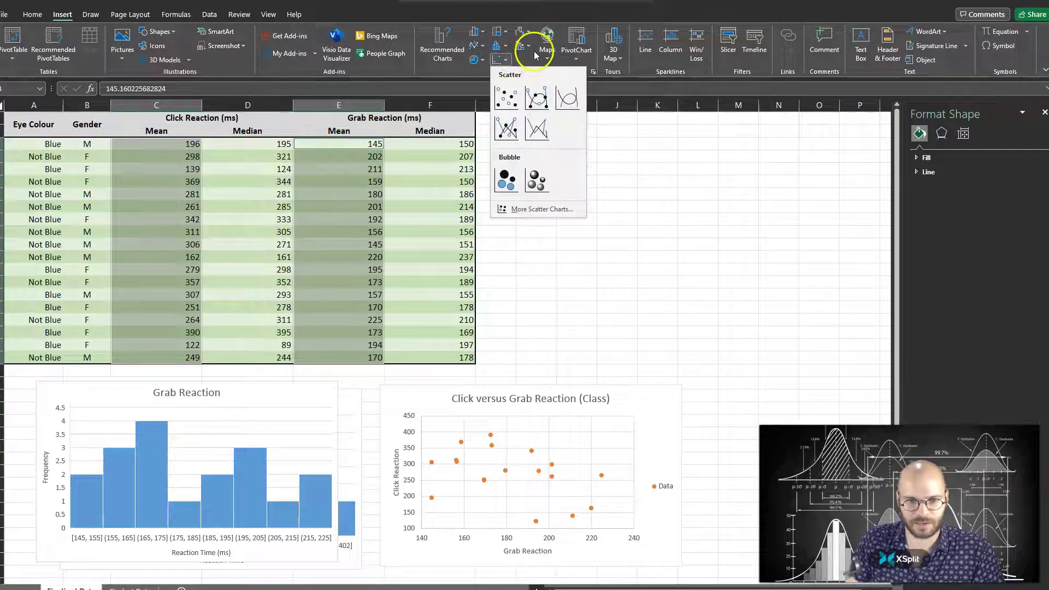
click(506, 98)
drag(391, 264, 585, 166)
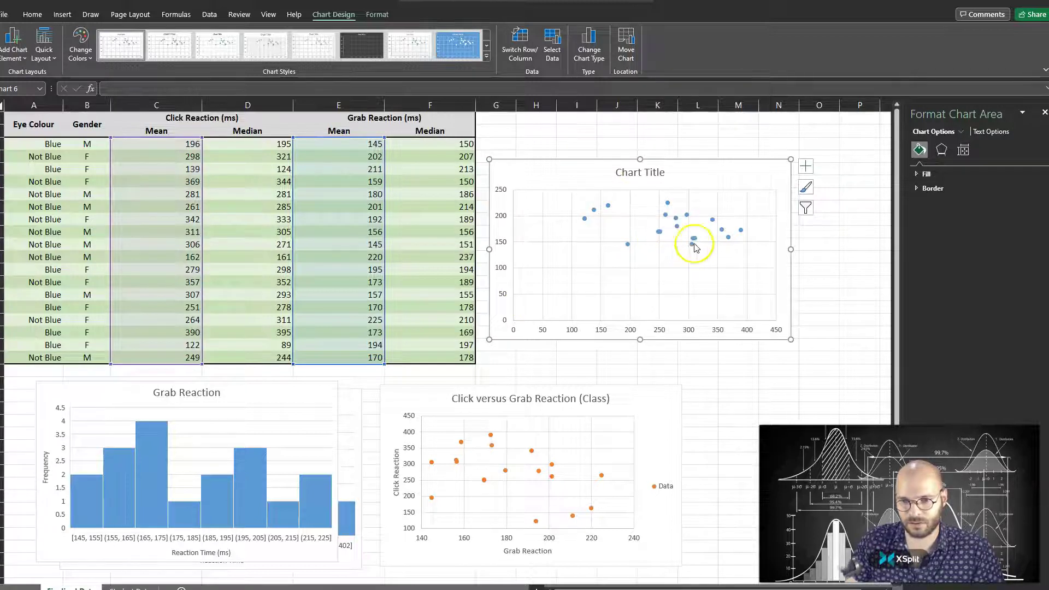
Add axis titles and a legend to the new scatter chart
click(808, 171)
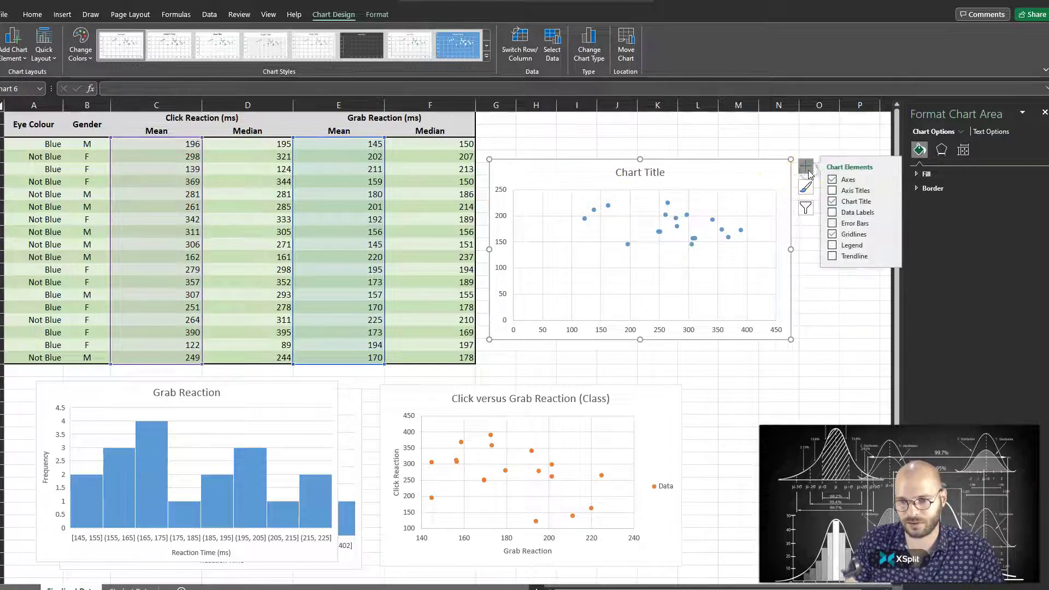
click(833, 191)
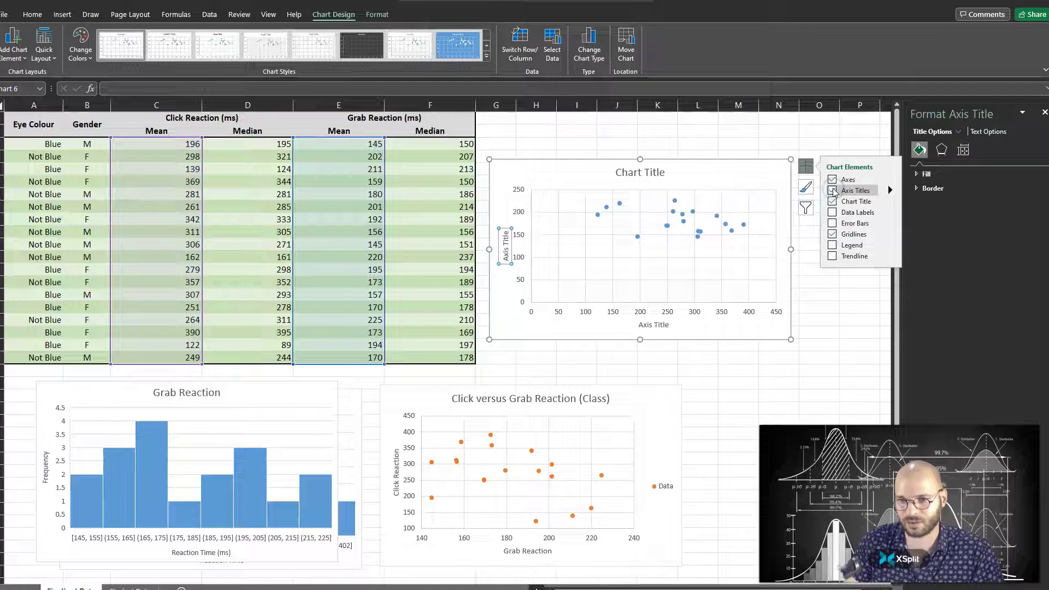
click(832, 246)
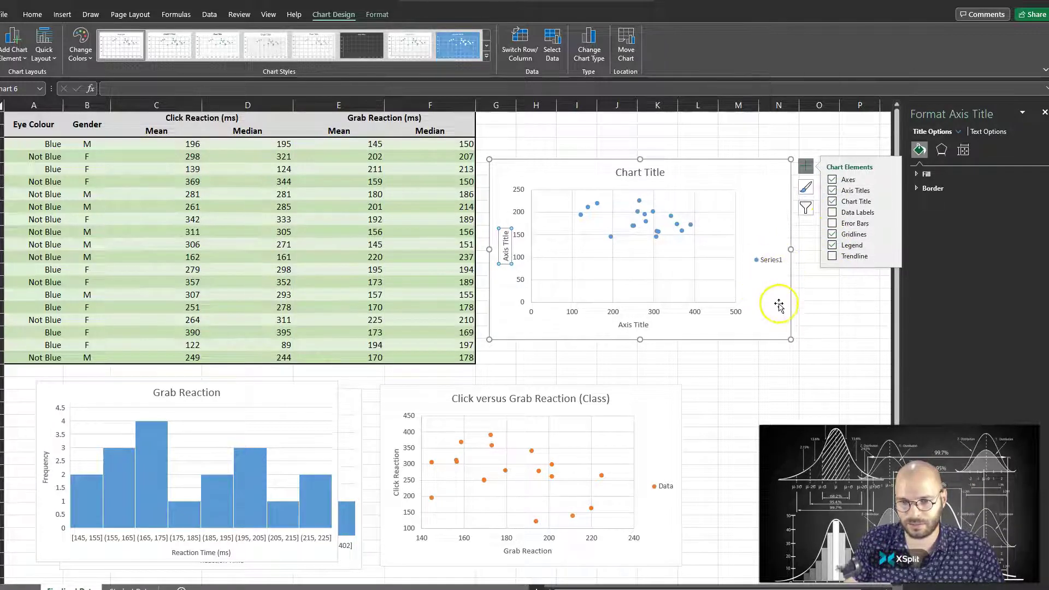
key(Escape)
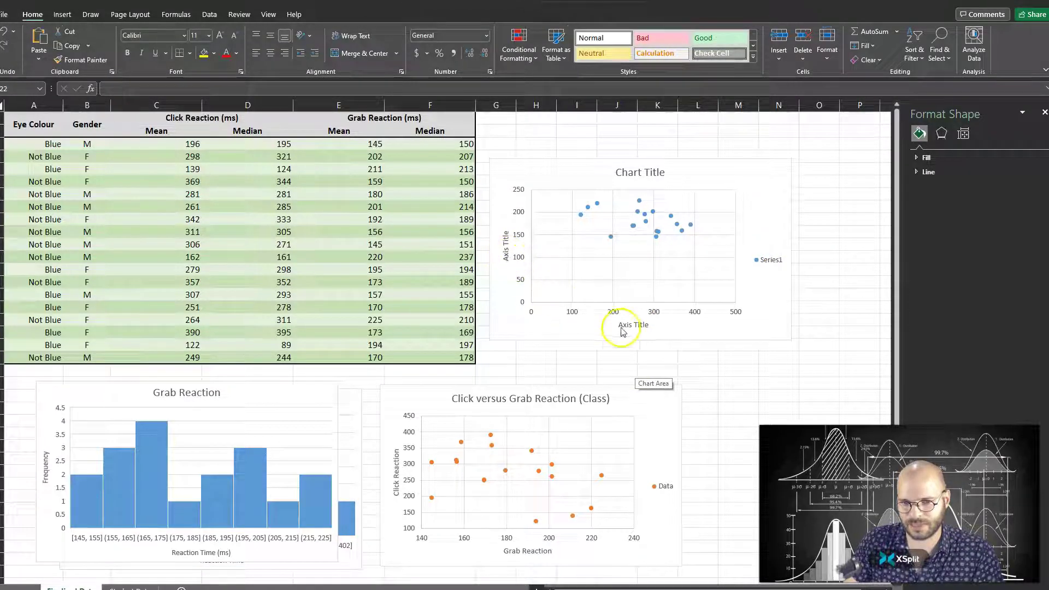
key(Escape)
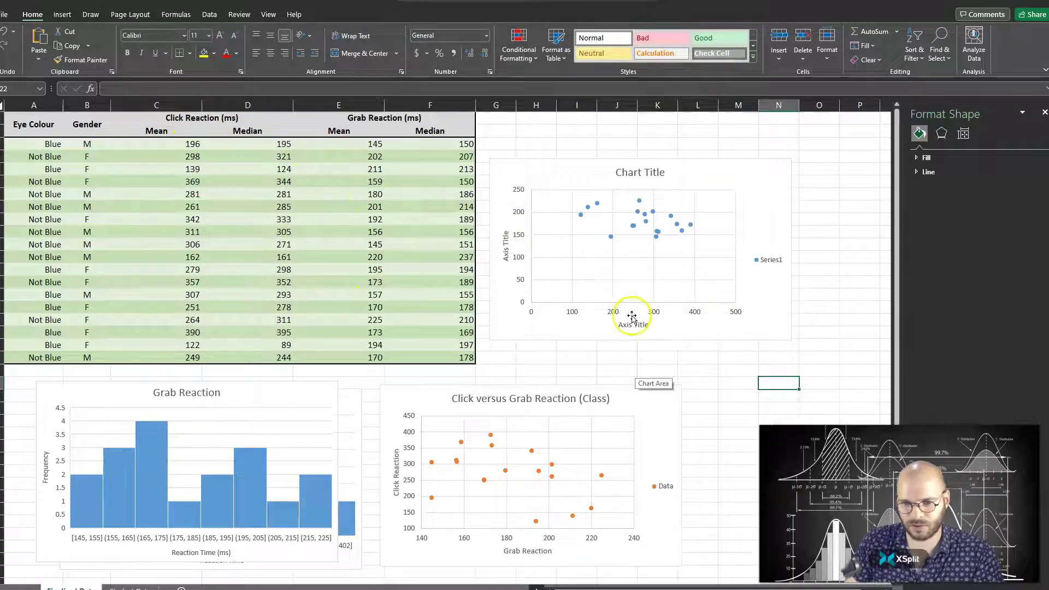
click(674, 251)
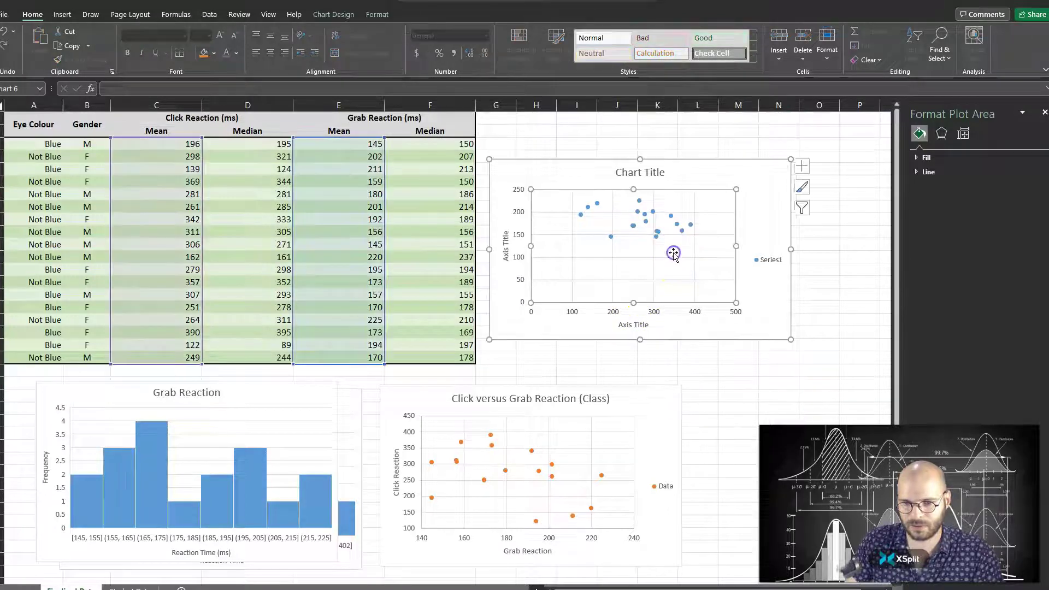
right_click(629, 243)
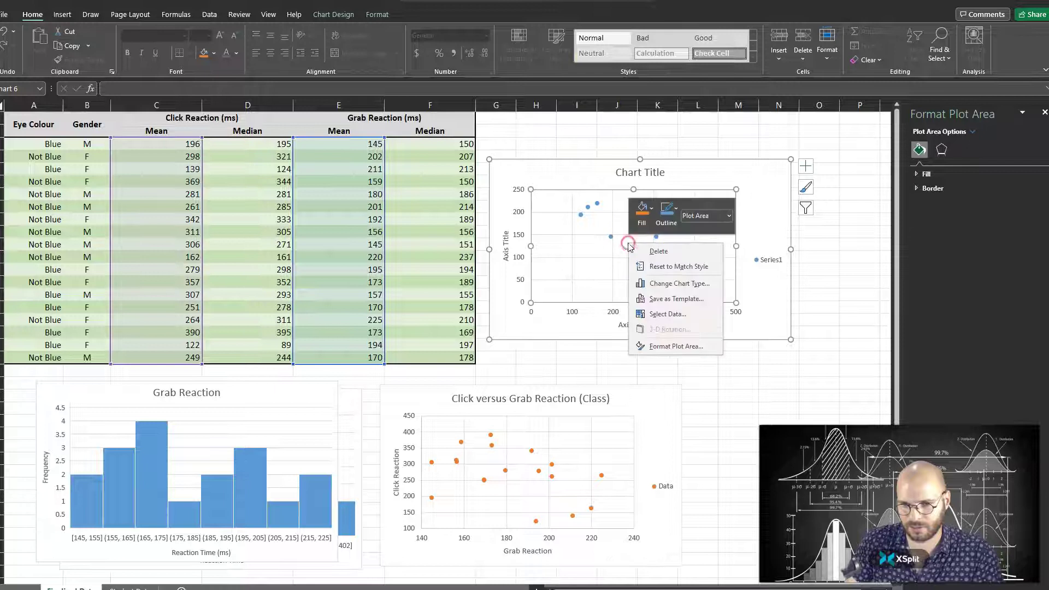
click(655, 321)
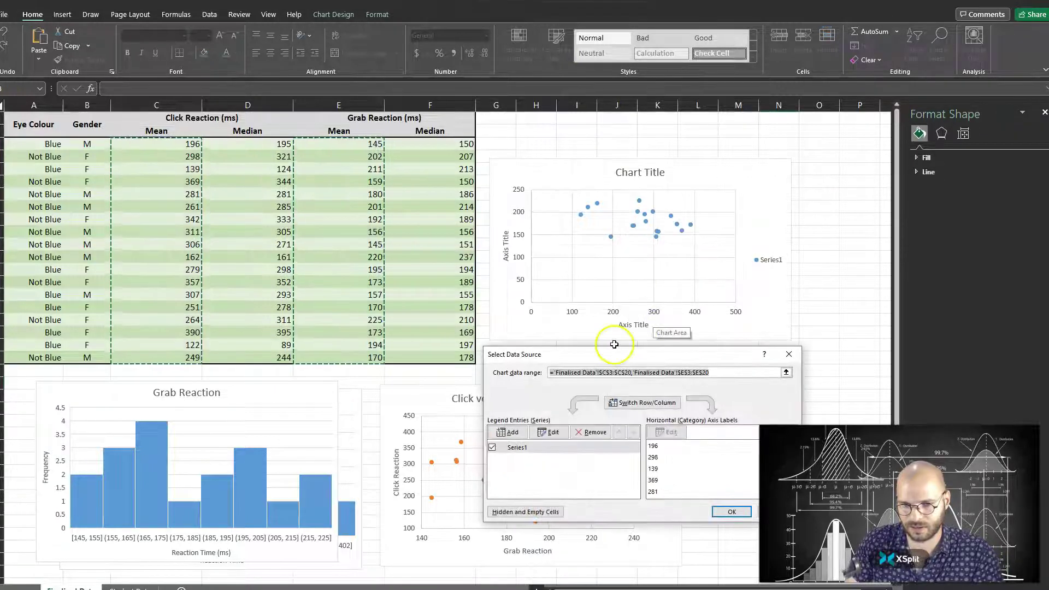
drag(621, 351, 586, 201)
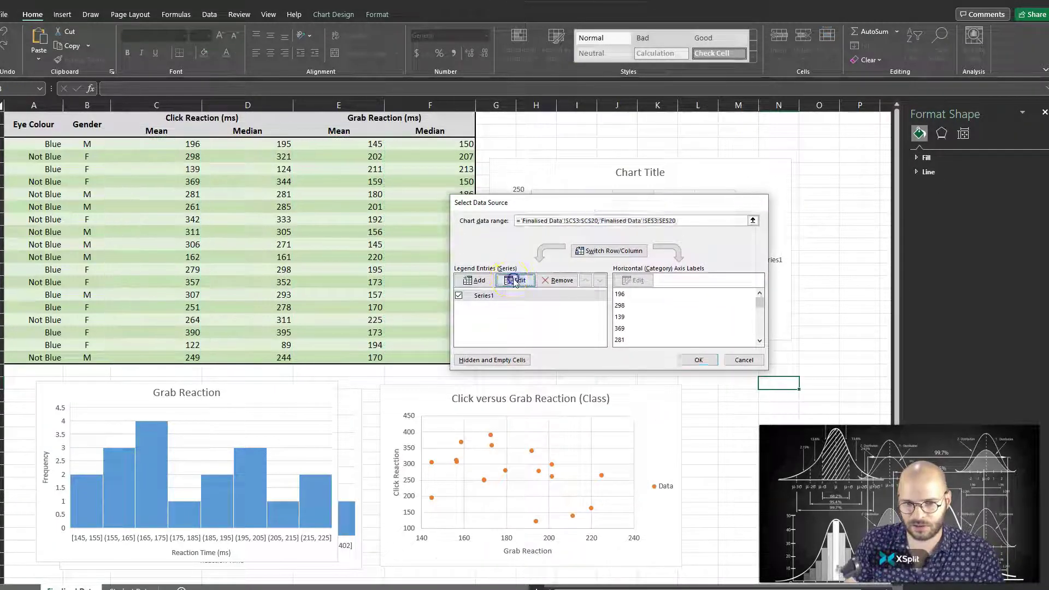
click(510, 280)
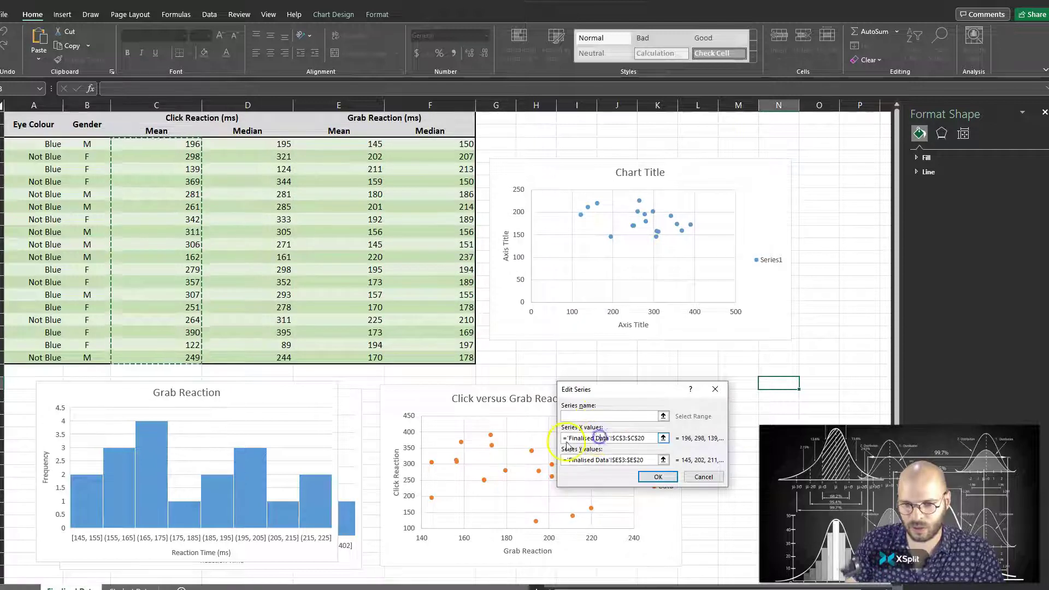
drag(569, 438, 630, 439)
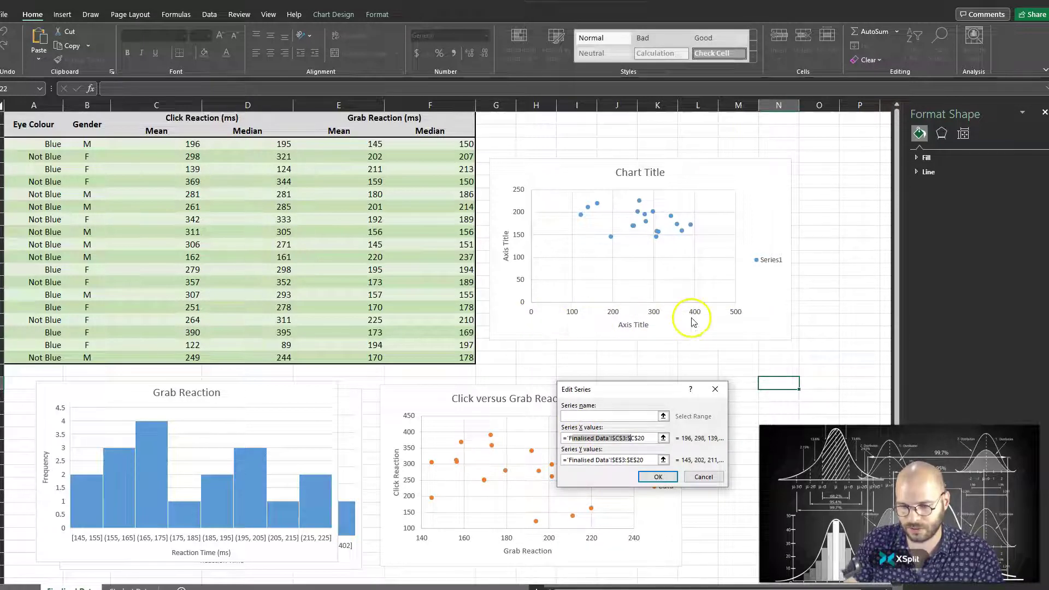
click(598, 458)
click(590, 438)
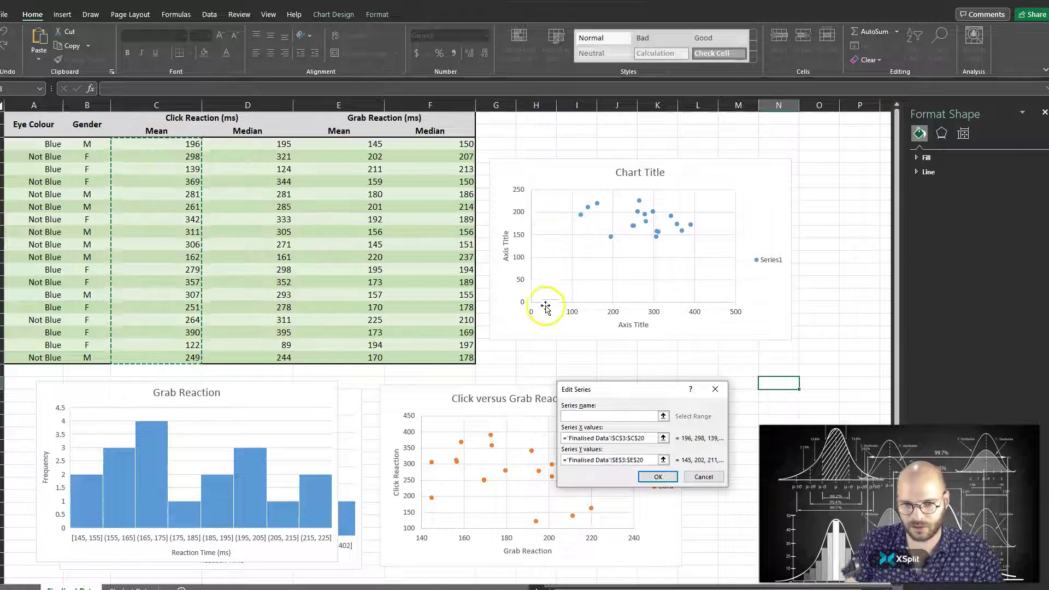
click(717, 389)
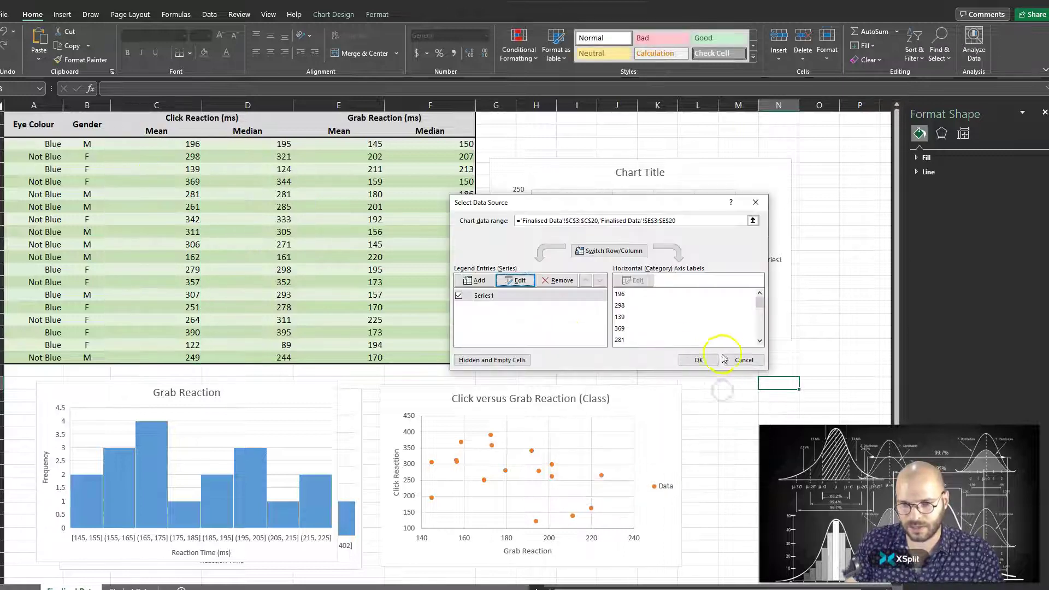
click(698, 359)
click(187, 116)
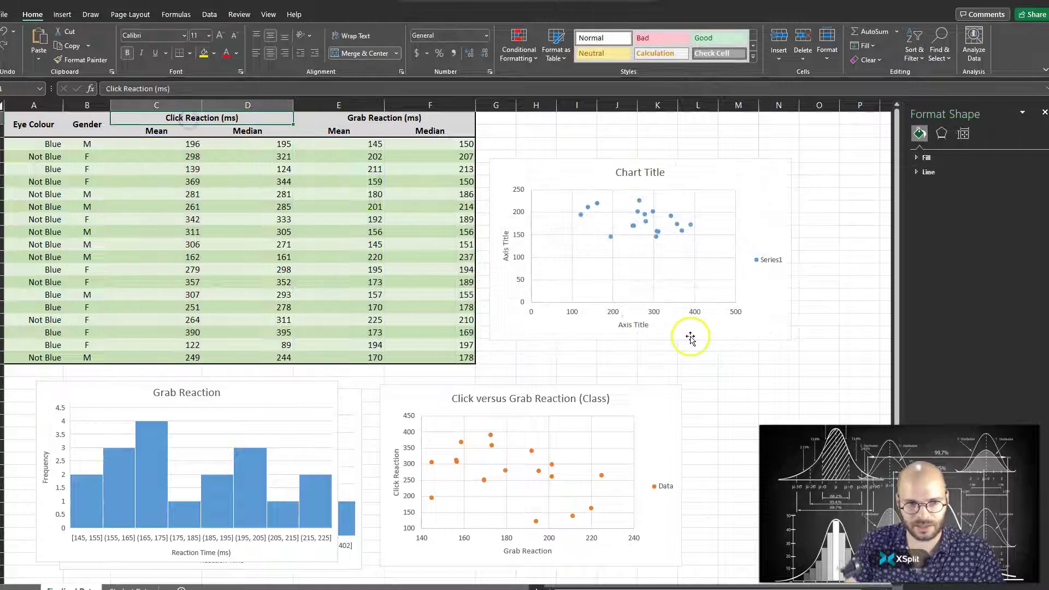
Title the scatter chart's axes 'Click Reaction Time (ms)' horizontally and 'Grab Reaction (ms)' vertically
click(631, 326)
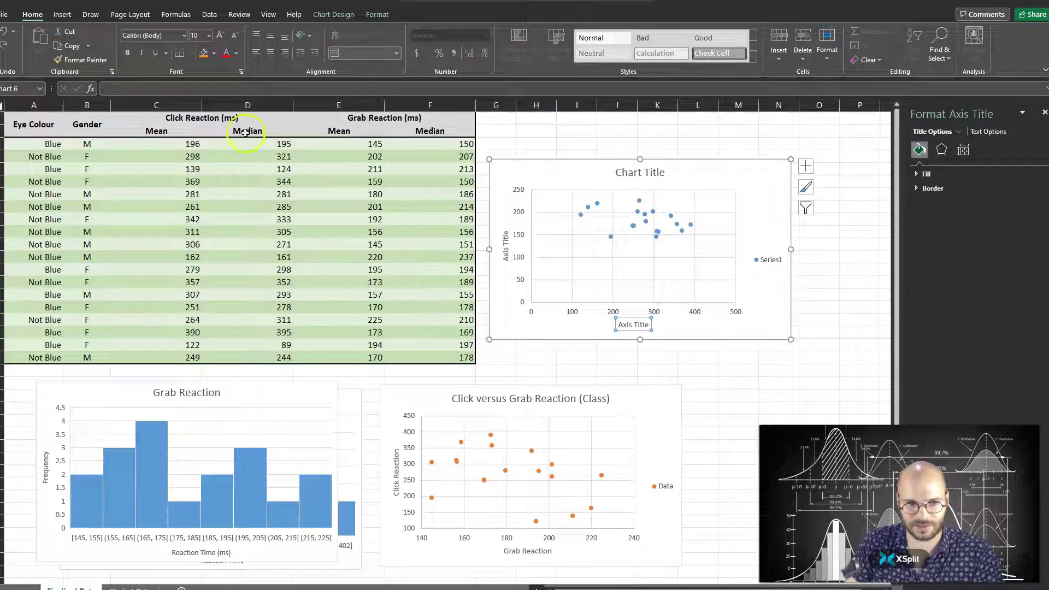
double_click(635, 325)
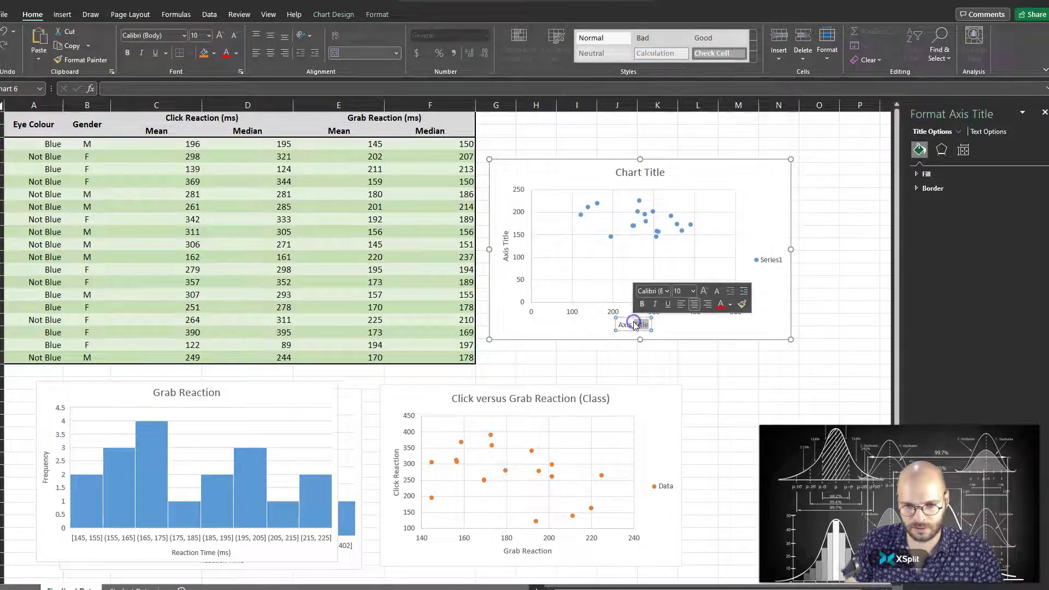
click(634, 323)
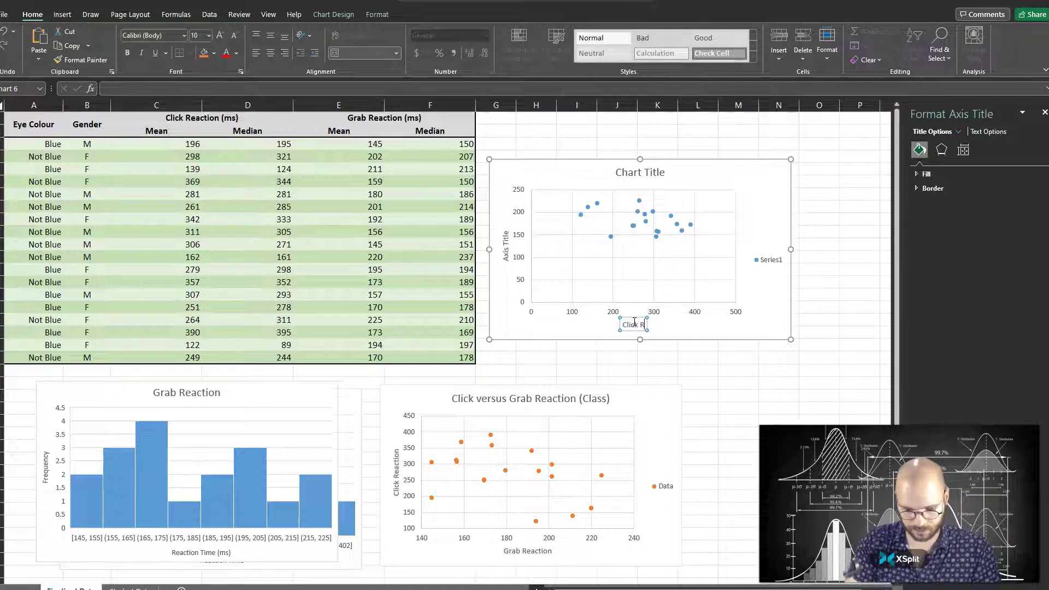
text(Click Reaction Time)
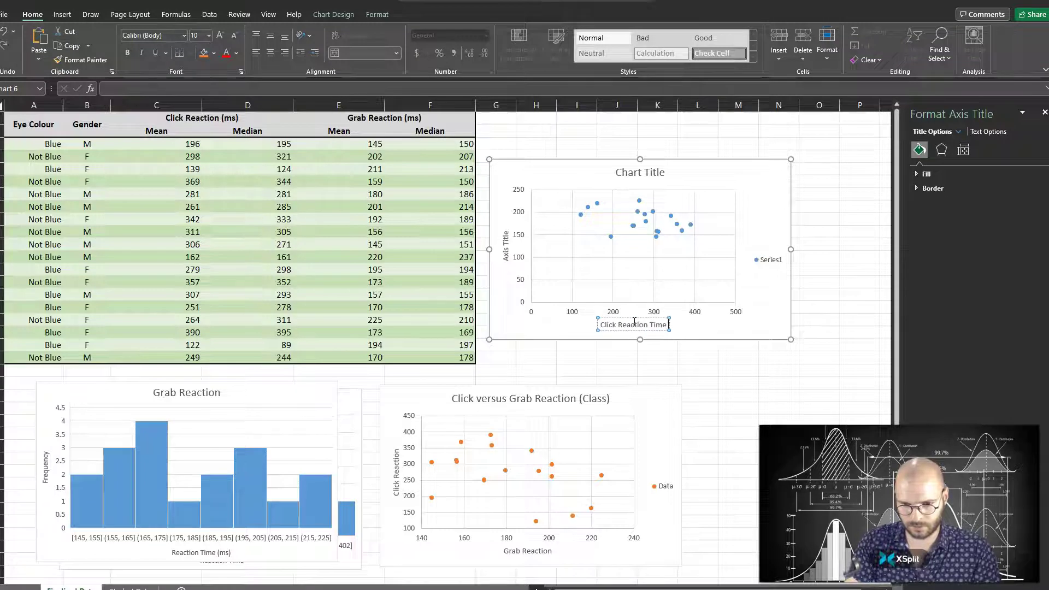
text(s (ms)
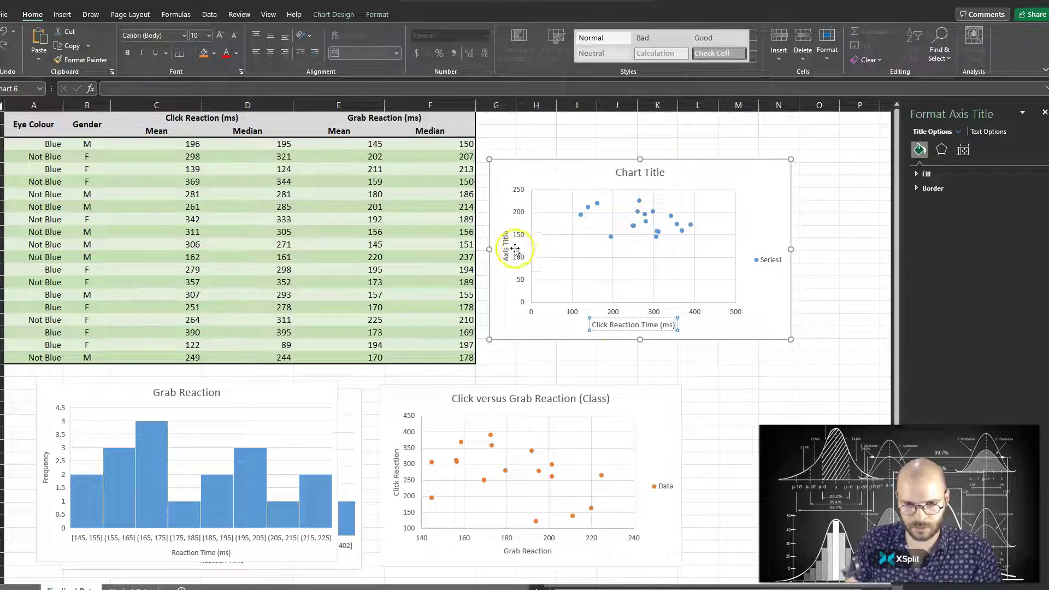
click(506, 244)
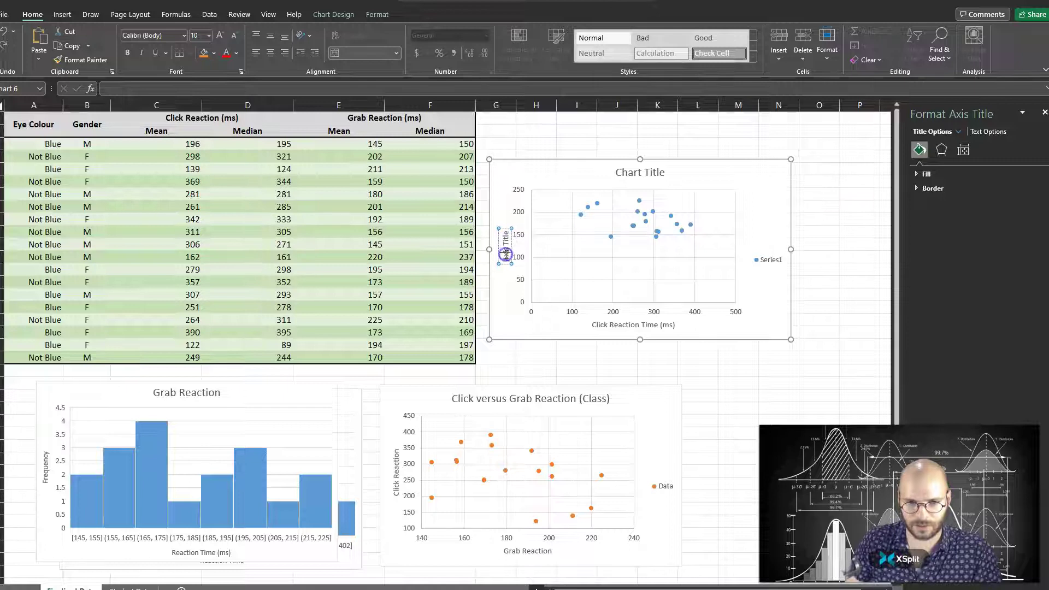
triple_click(505, 253)
triple_click(506, 254)
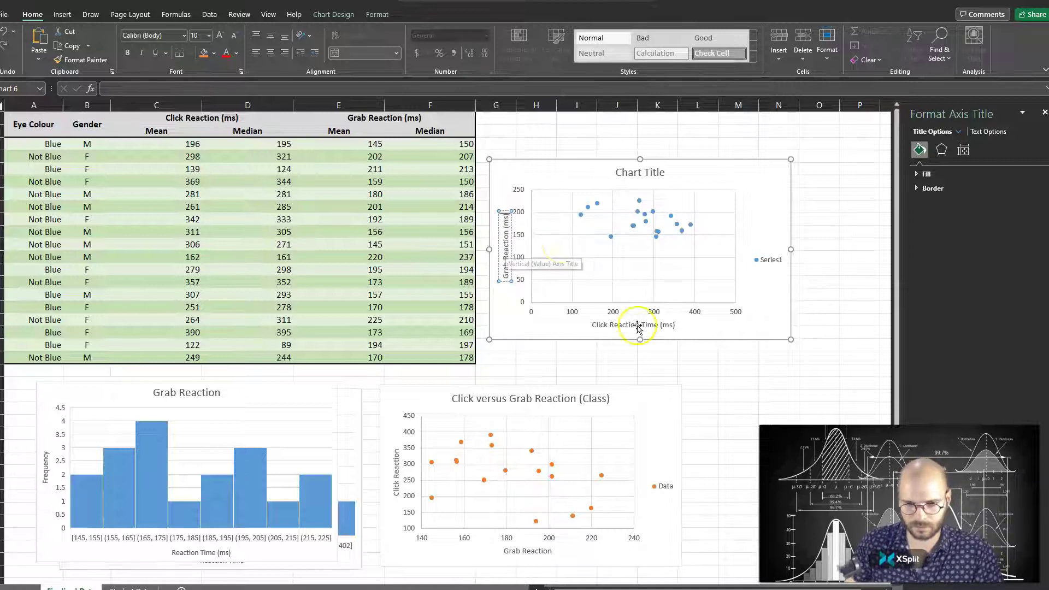
Replace the scatter chart's title placeholder with 'Click Reaction vs. Grab Reaction Times'
click(775, 395)
click(648, 173)
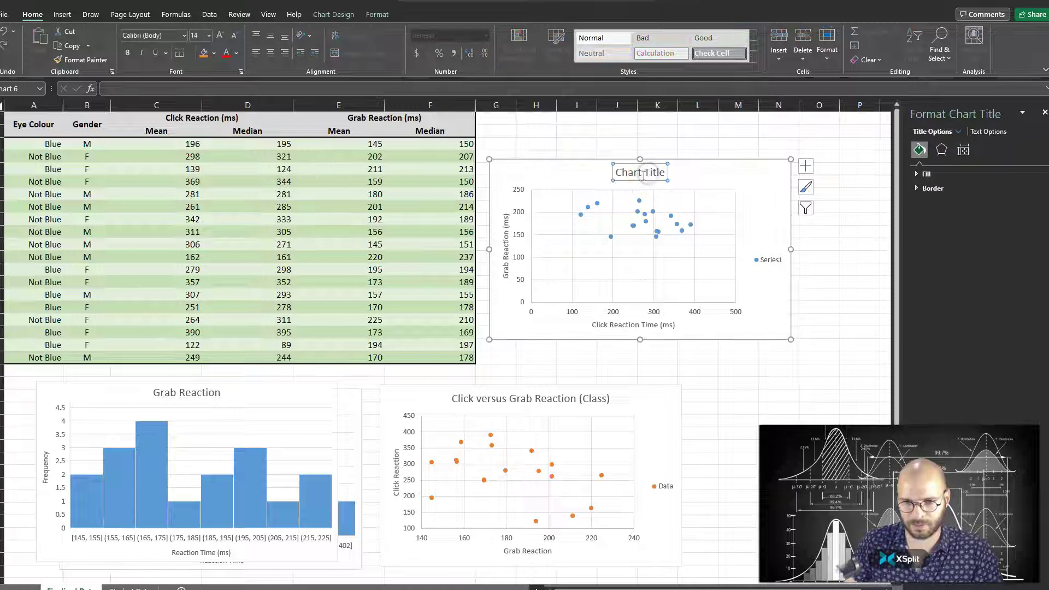
click(617, 173)
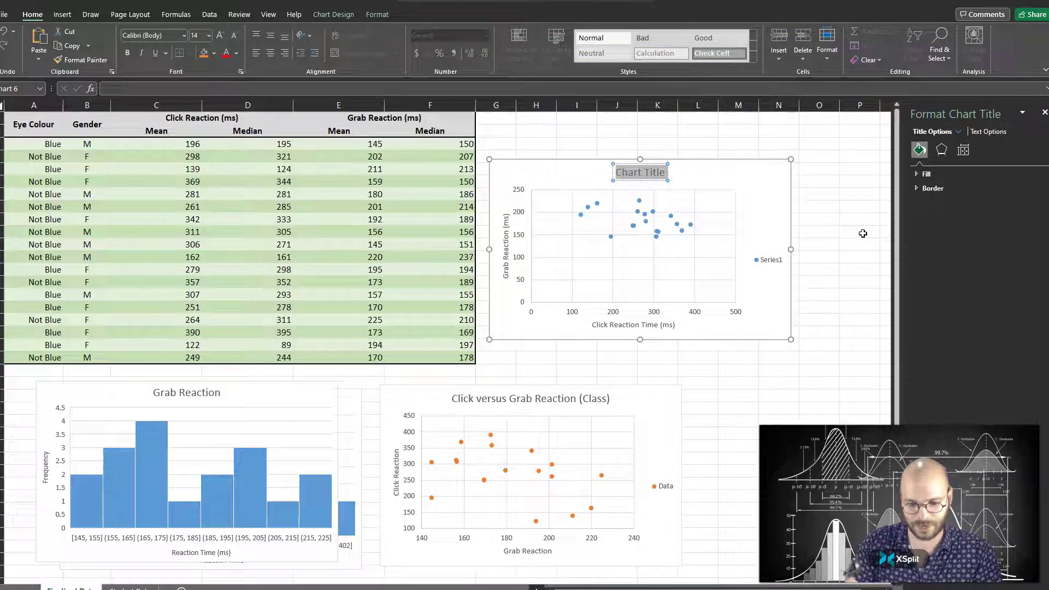
text(Click Reaction vs)
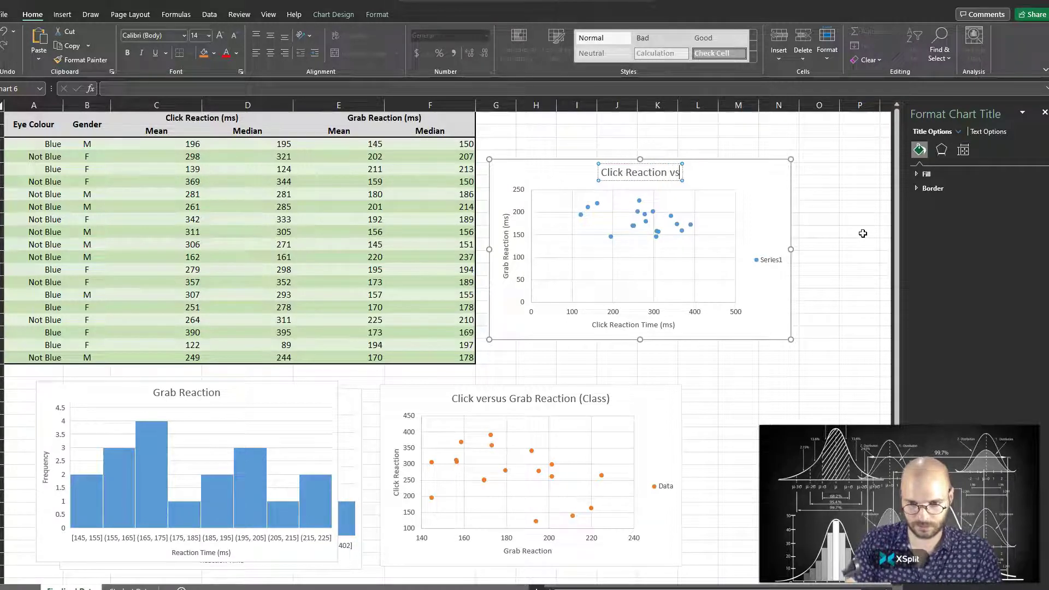
text(. Grab Reac)
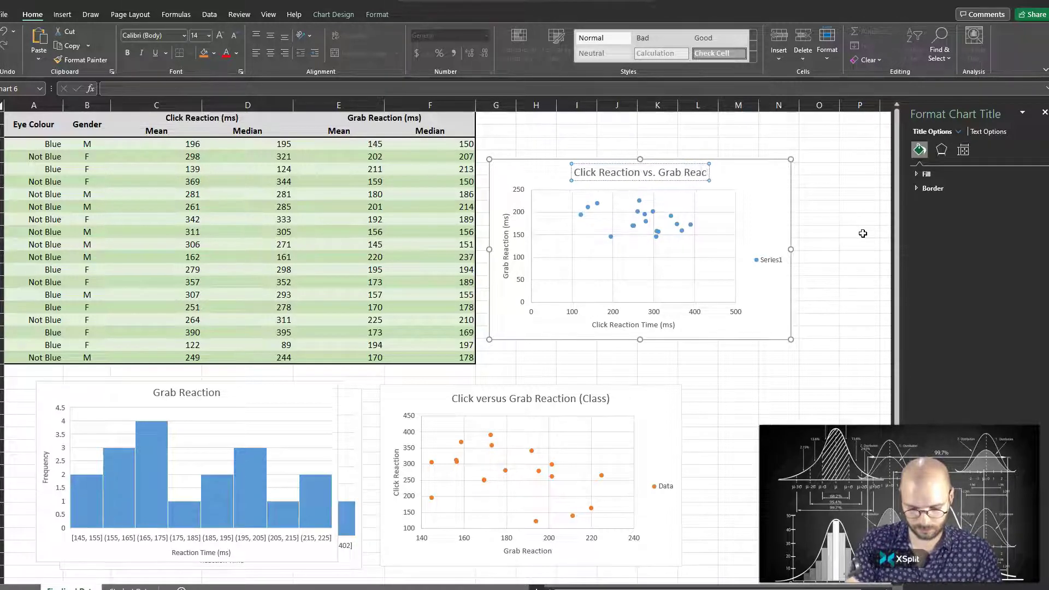
text(tion Times)
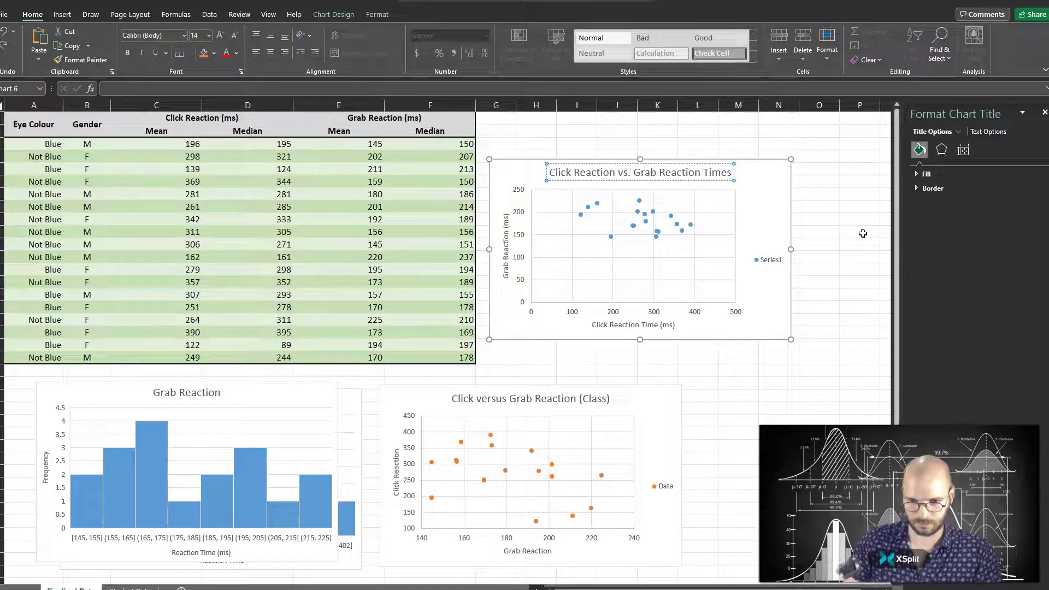
click(863, 234)
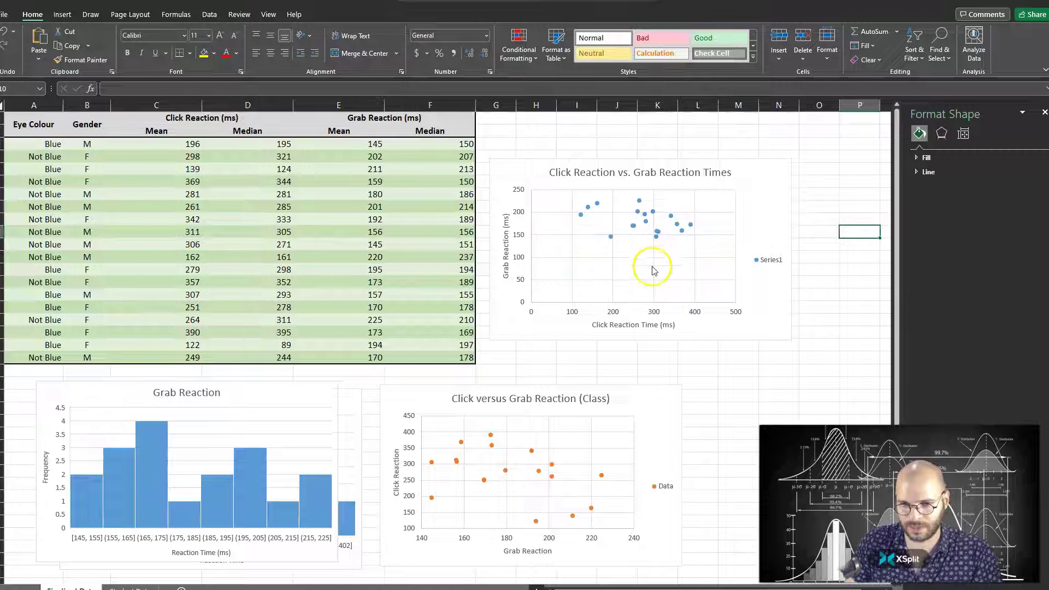
Set the scatter chart's vertical axis minimum bound to 140, after first trying 100
click(666, 252)
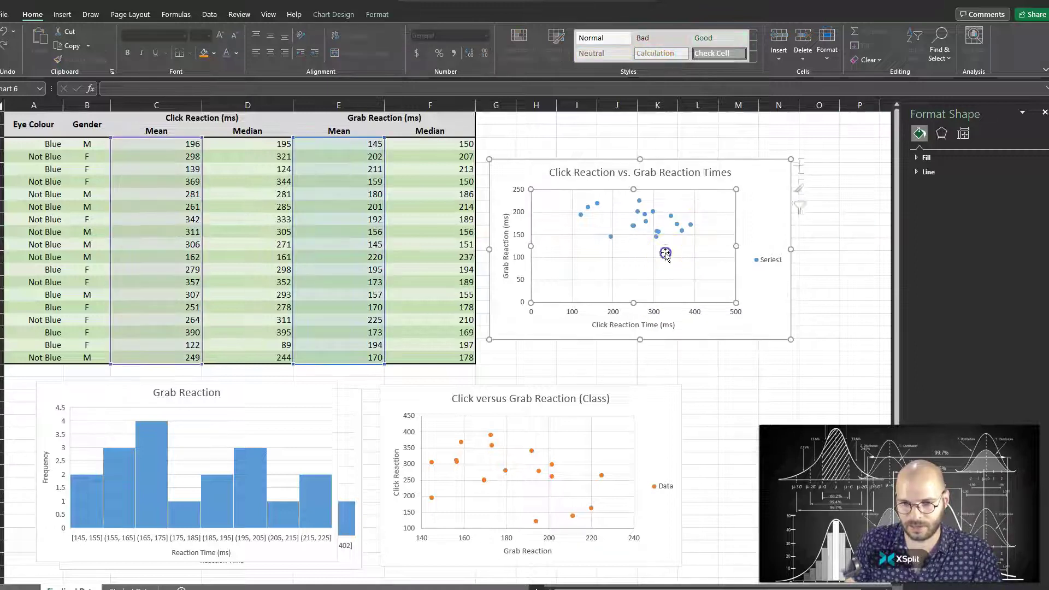
click(520, 239)
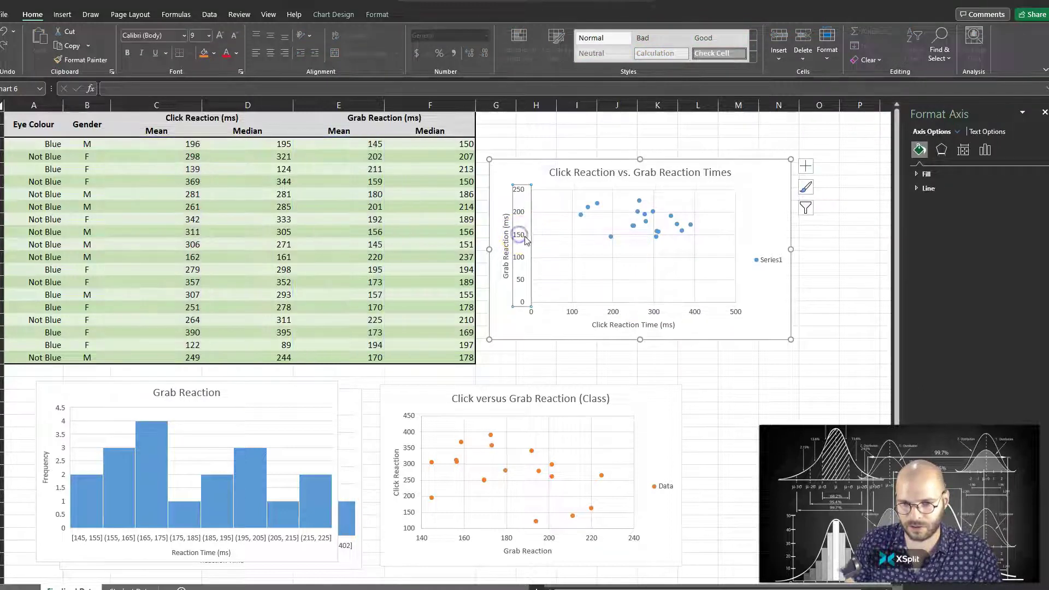
right_click(520, 239)
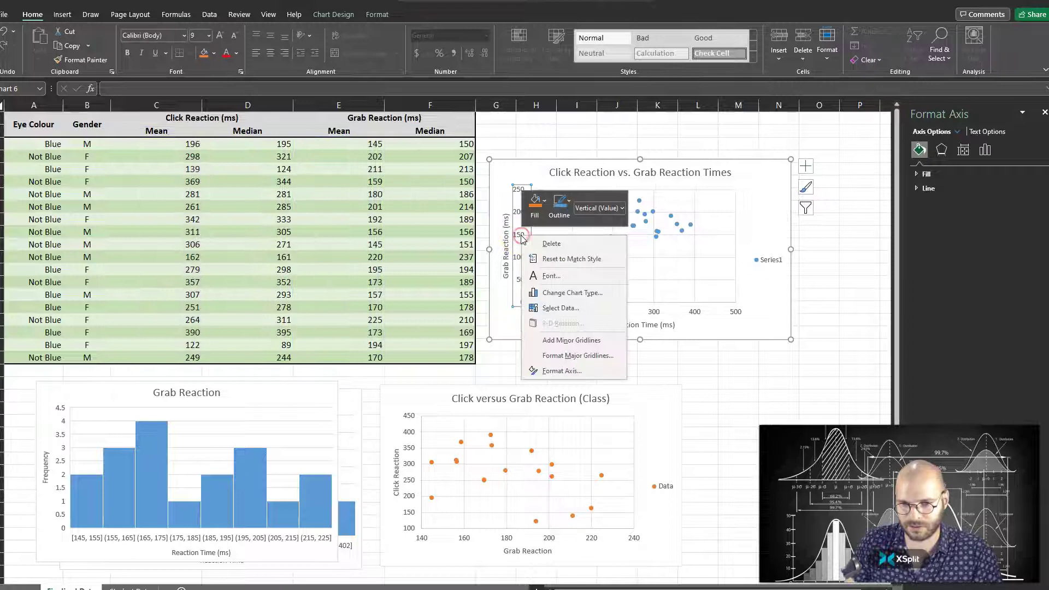
click(573, 369)
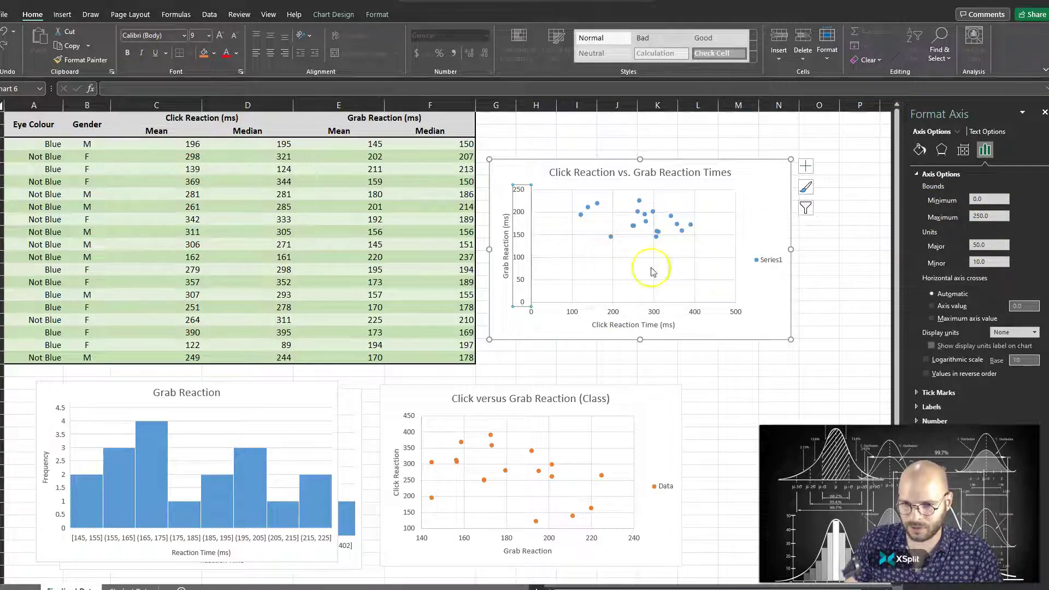
click(635, 300)
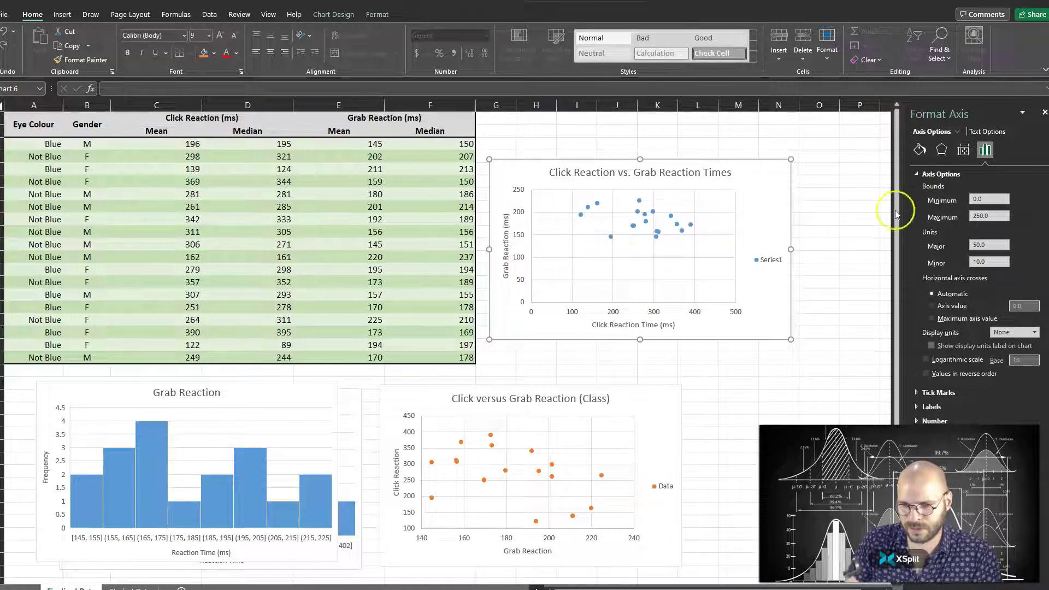
click(992, 201)
text(100)
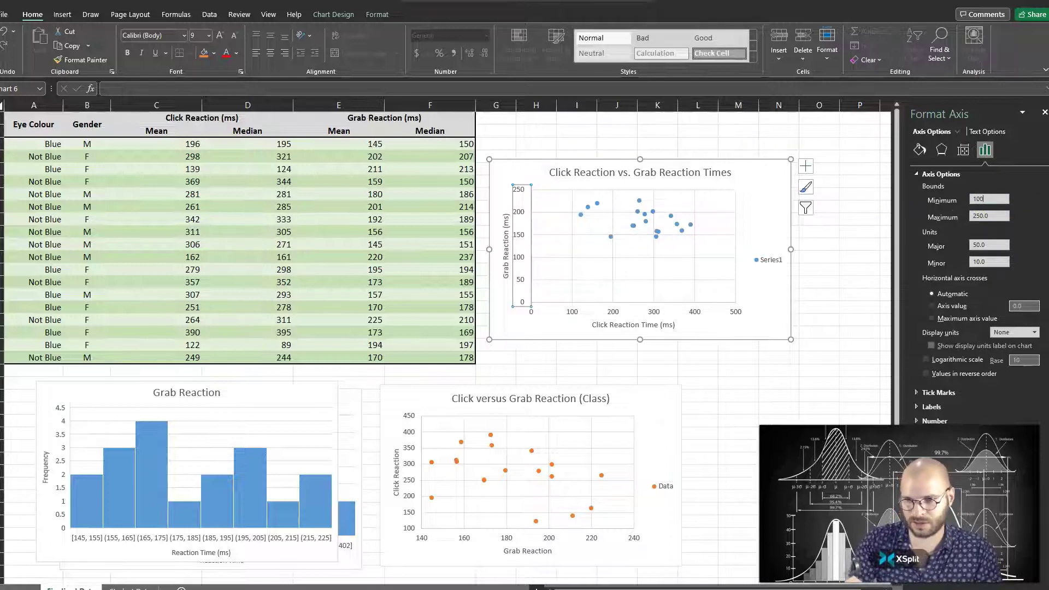
key(Return)
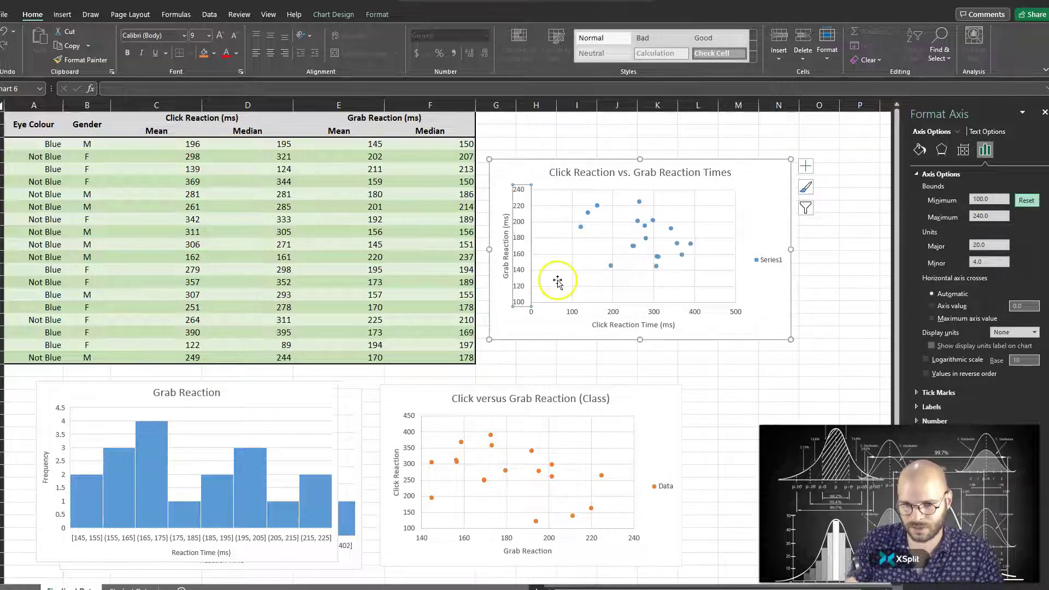
click(978, 201)
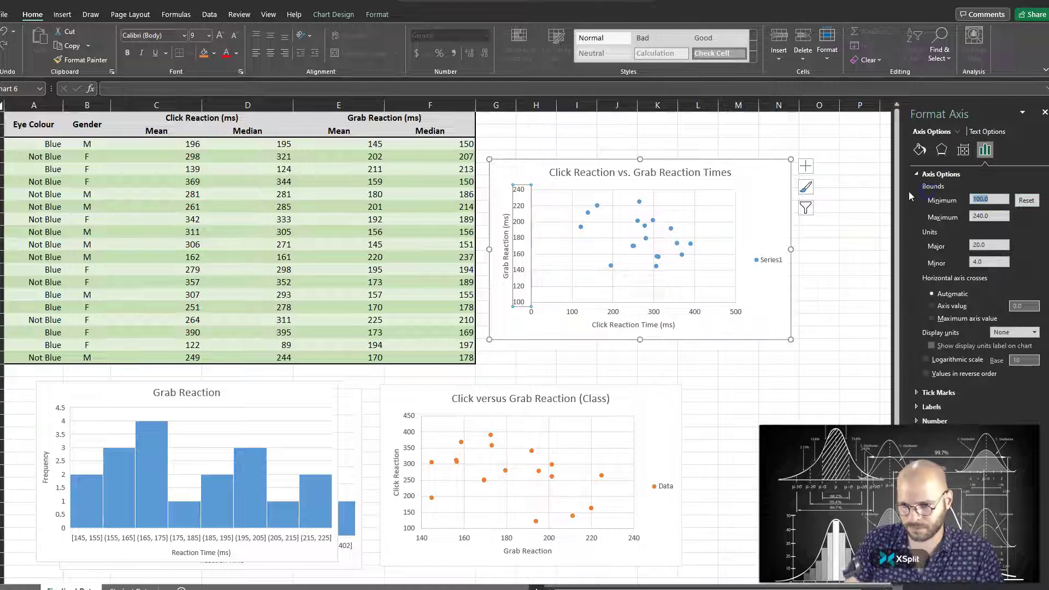
text(140)
key(Return)
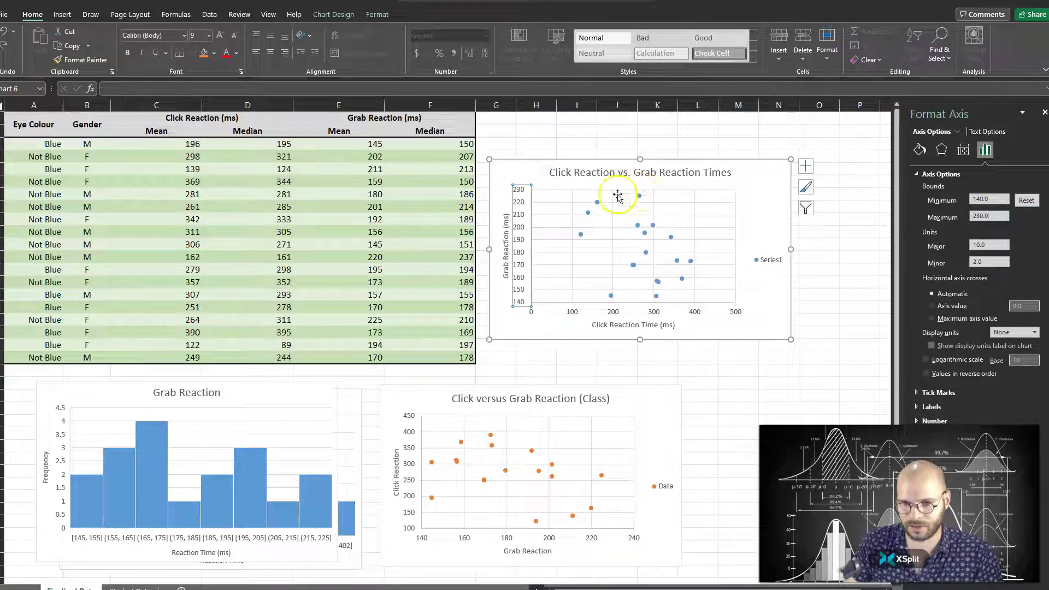
Bound the horizontal Click Reaction axis to a minimum of 100 and a maximum of 400
click(658, 313)
right_click(657, 313)
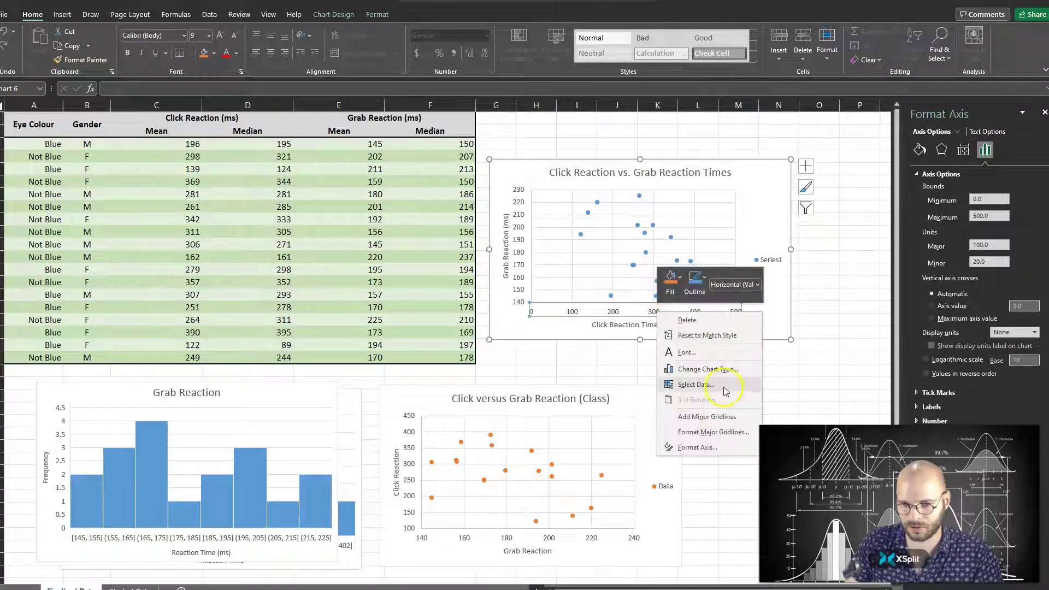
click(719, 447)
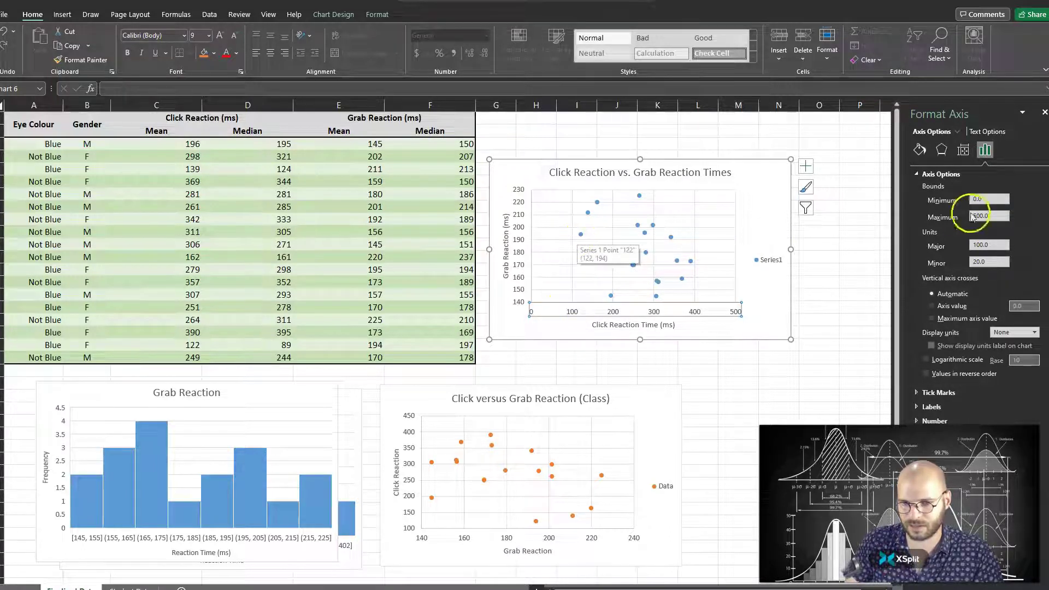
click(994, 200)
text(100)
key(Return)
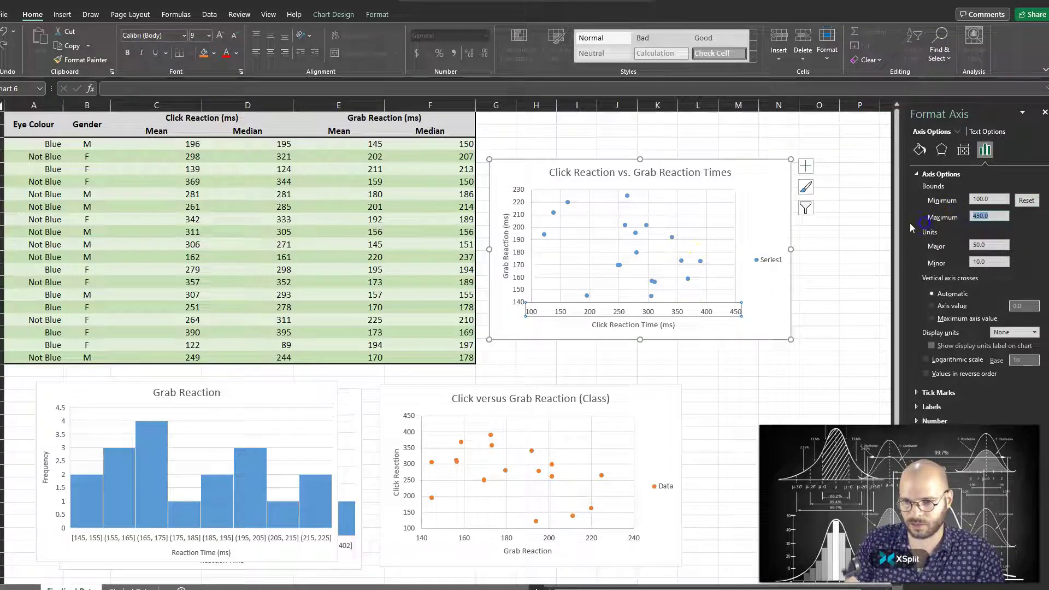
text(400)
key(Return)
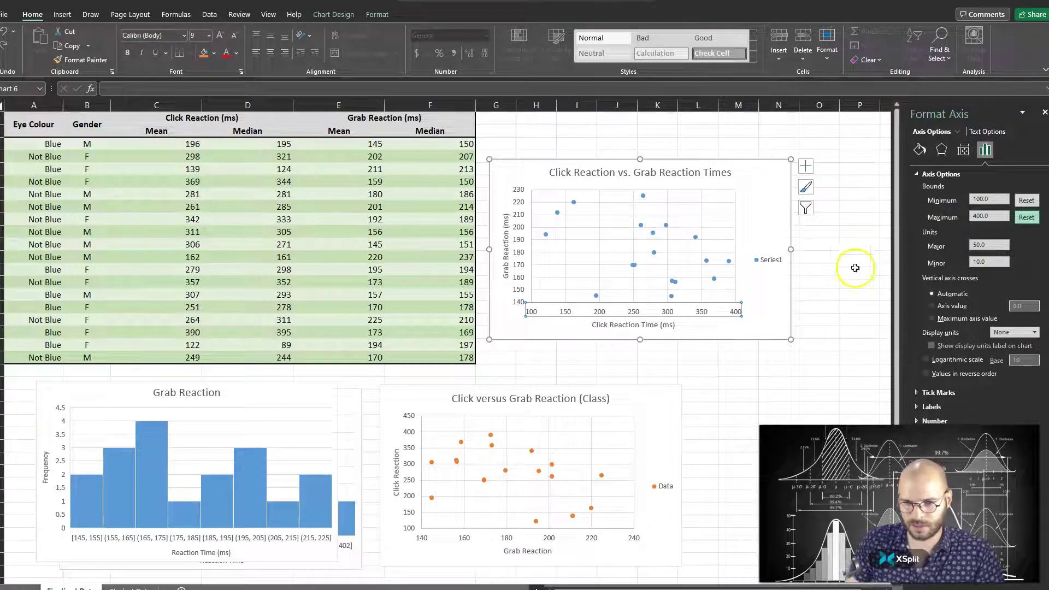
click(855, 268)
click(842, 208)
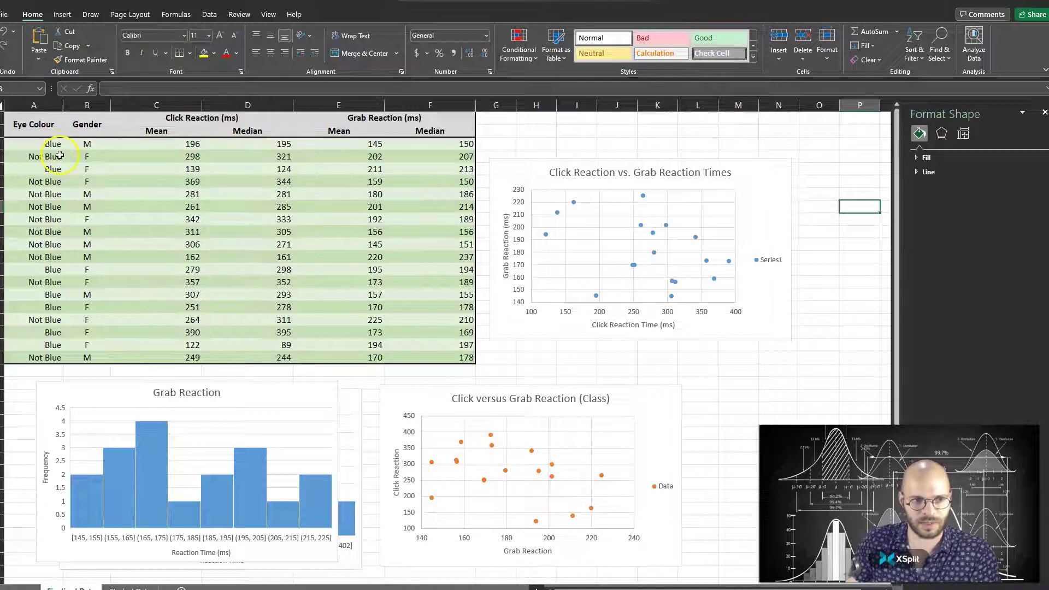
Open the scatter chart's data source and begin editing Series1
click(701, 210)
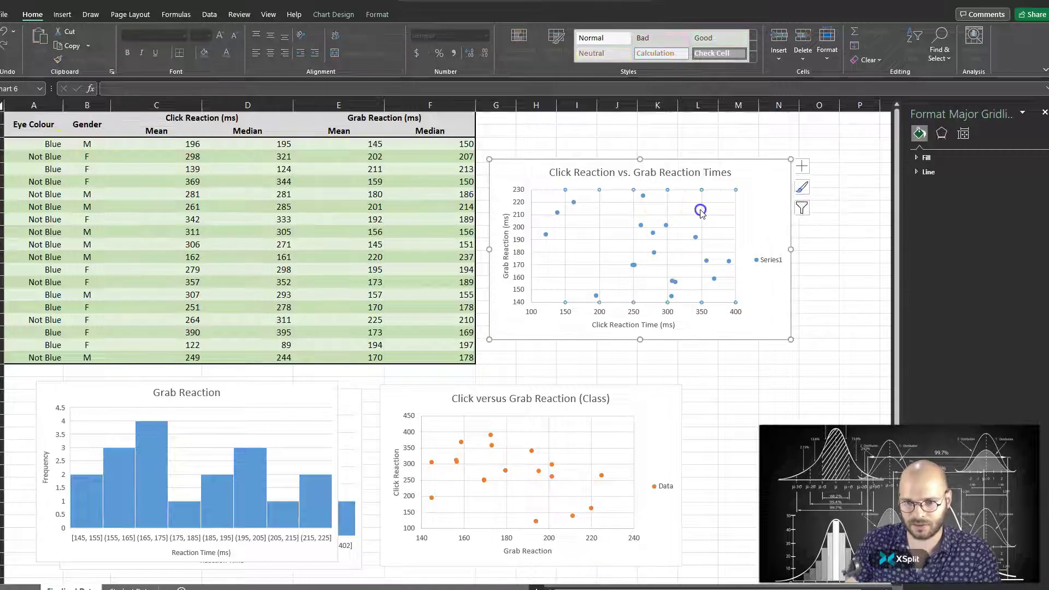
right_click(686, 221)
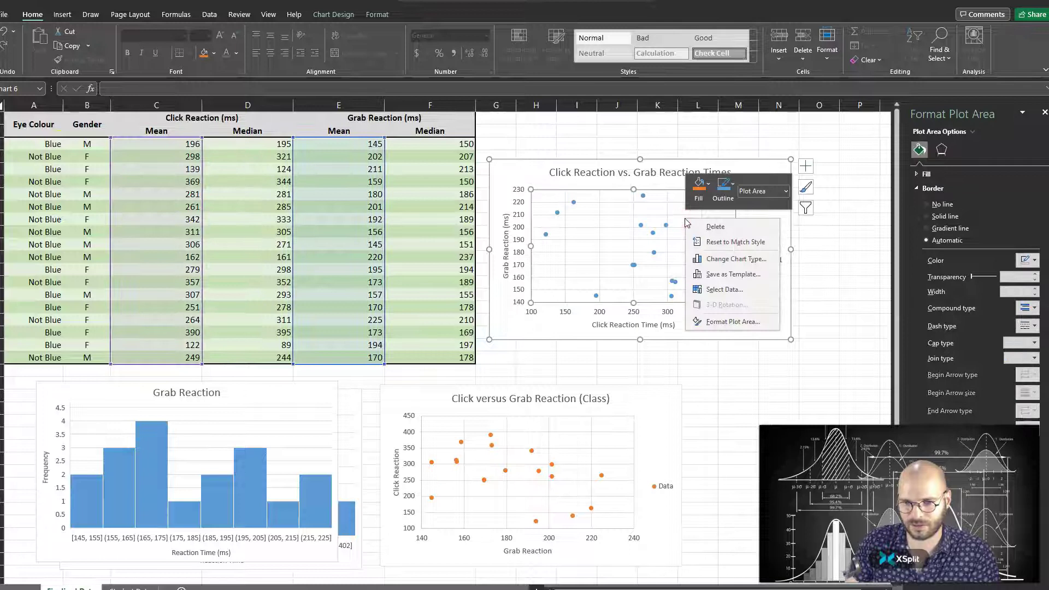
click(730, 289)
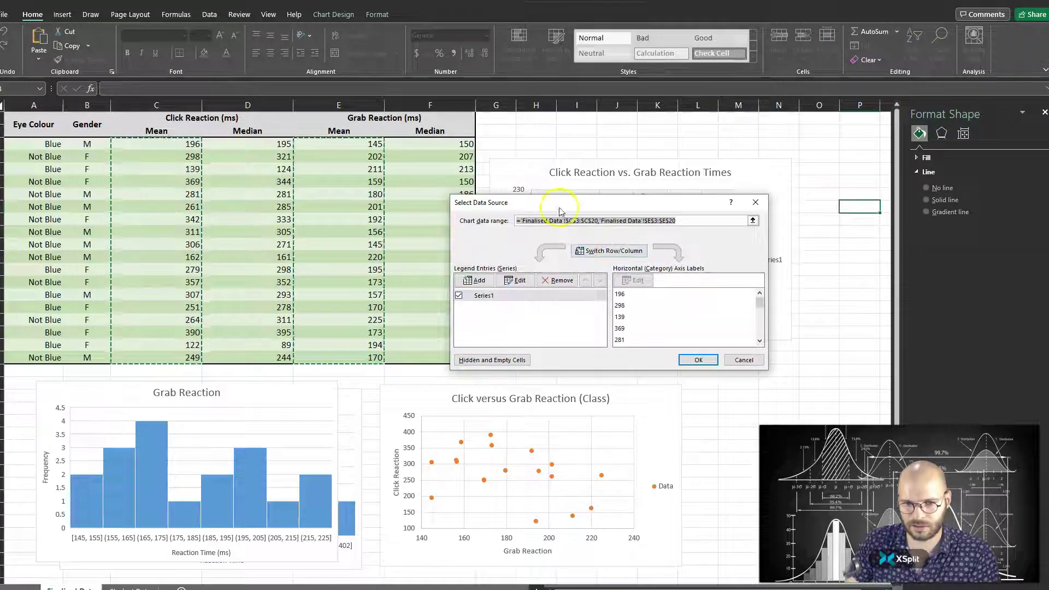
drag(560, 211, 595, 294)
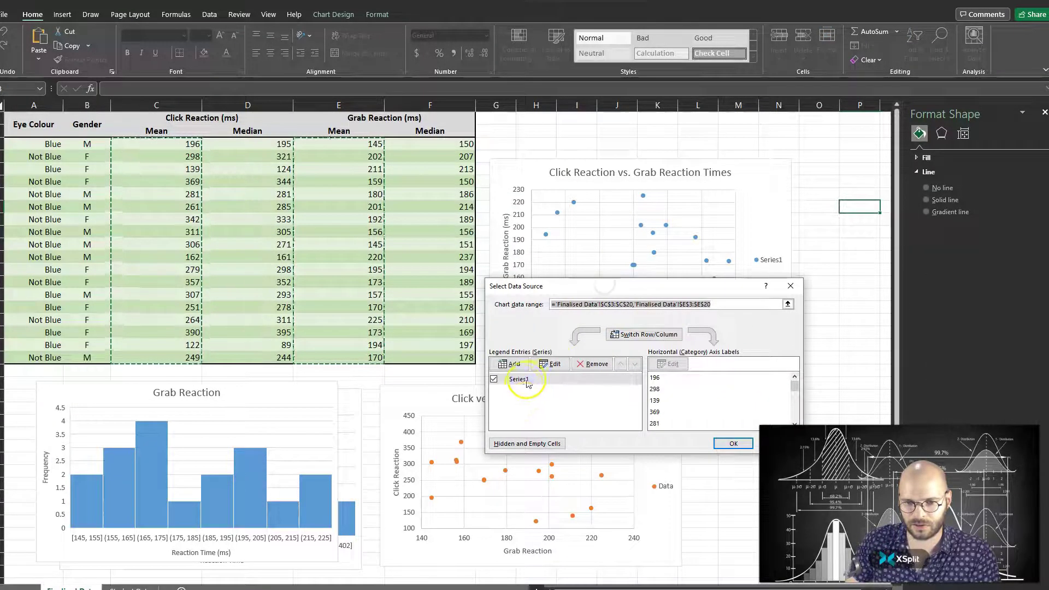
click(525, 380)
click(550, 364)
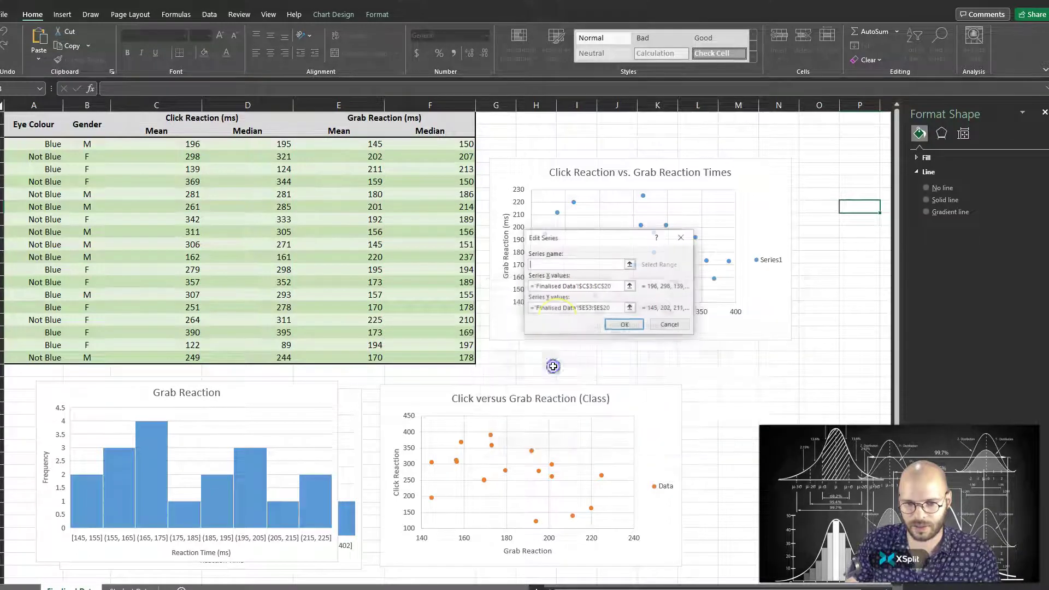
Name the series Blue and set its X values to C3, C5, C13, C15:C16 and C18
click(557, 266)
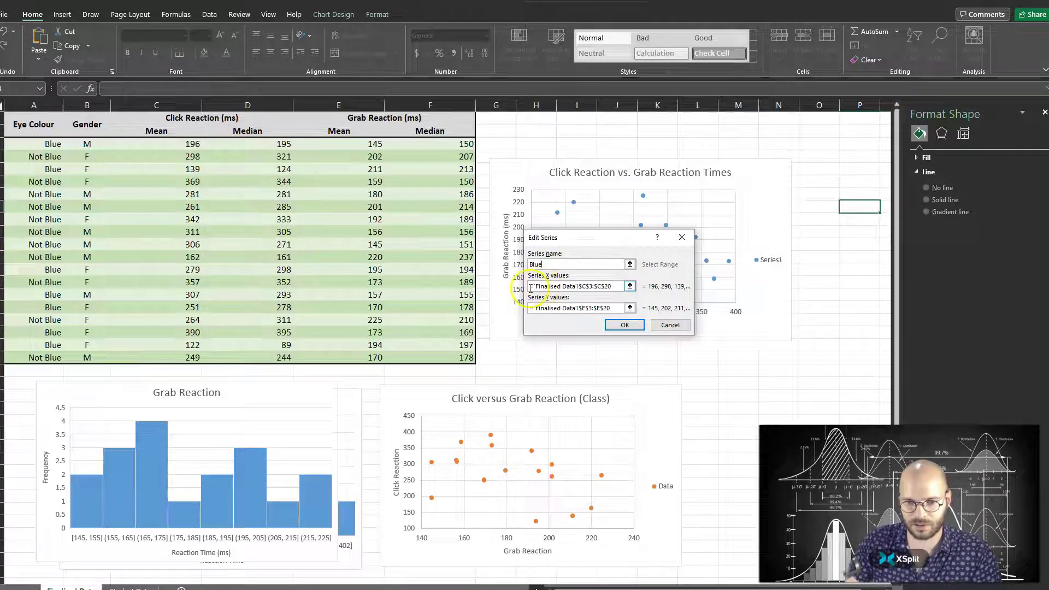
drag(531, 289, 616, 287)
key(BackSpace)
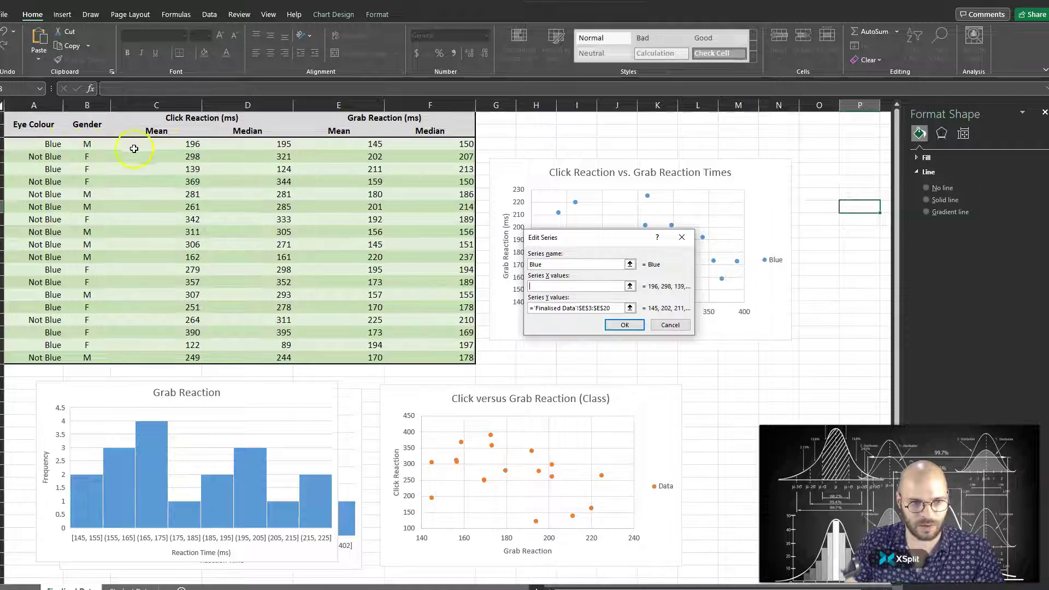
click(181, 143)
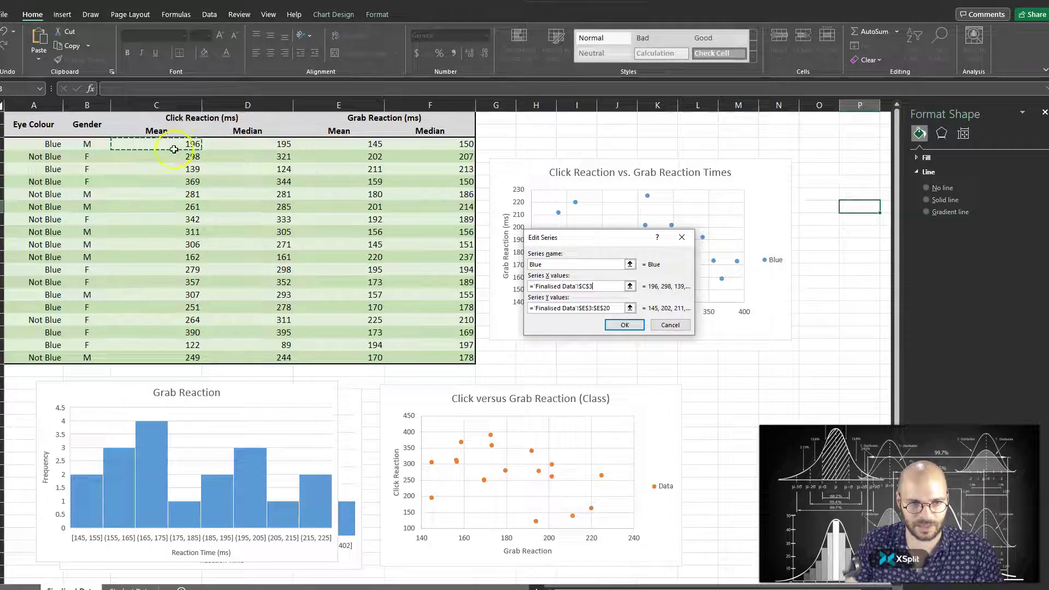
ctrl+click(173, 169)
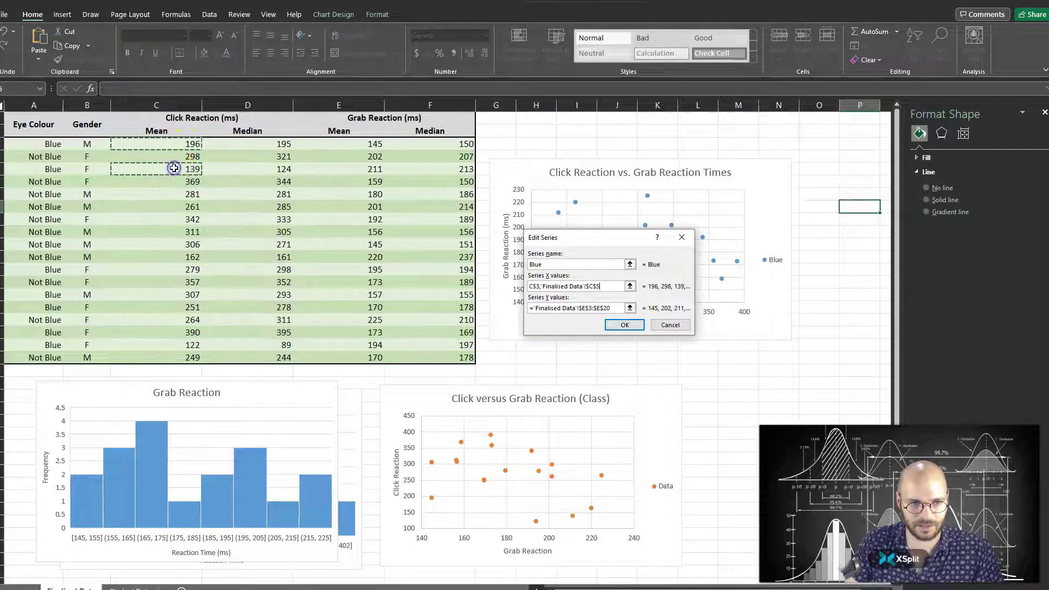
ctrl+click(162, 270)
drag(165, 294, 164, 345)
ctrl+click(165, 336)
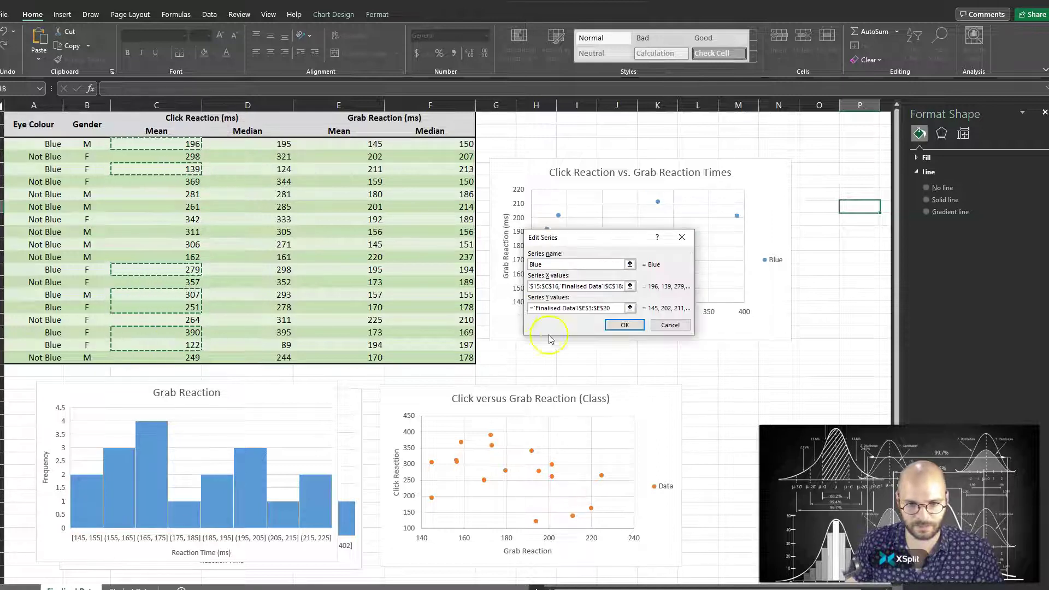
Set the Blue series Y values to grab means E3, E5, E13 and E15:E16, then confirm
drag(529, 308, 633, 314)
key(BackSpace)
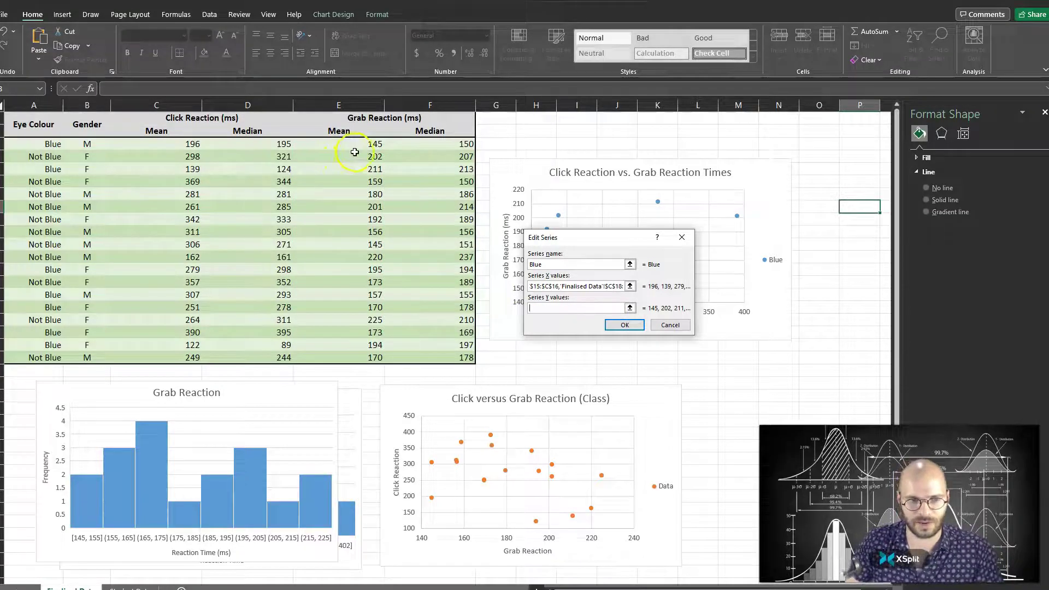
click(355, 145)
ctrl+click(346, 169)
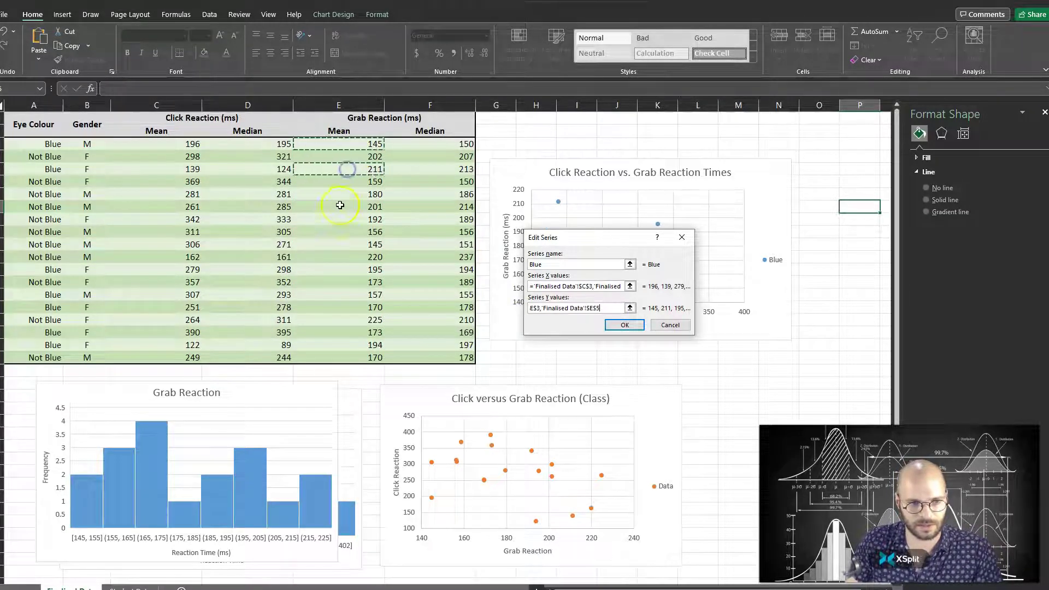
ctrl+click(336, 265)
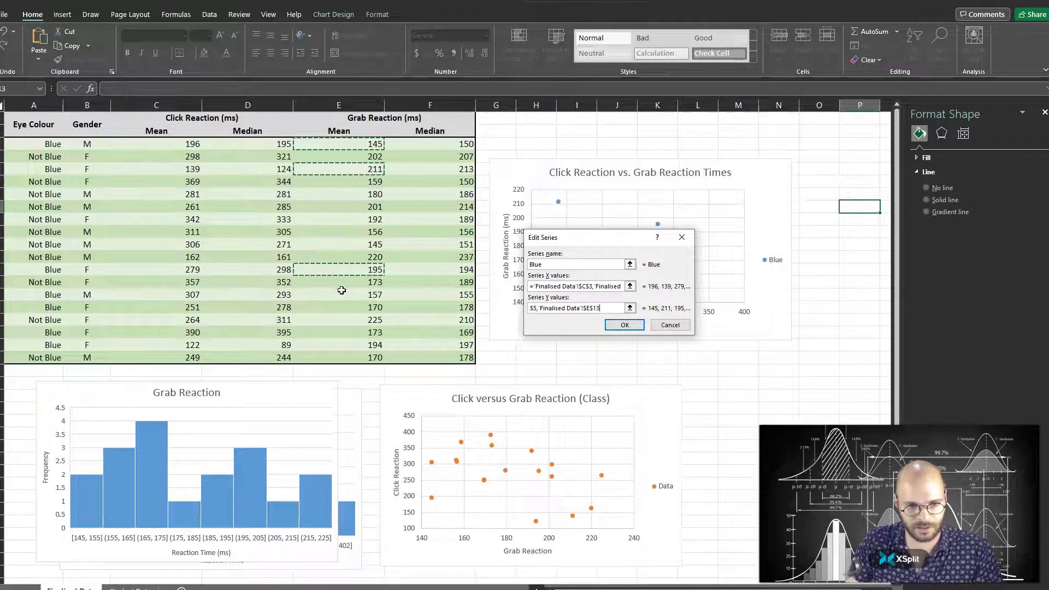
drag(341, 293, 337, 344)
click(624, 324)
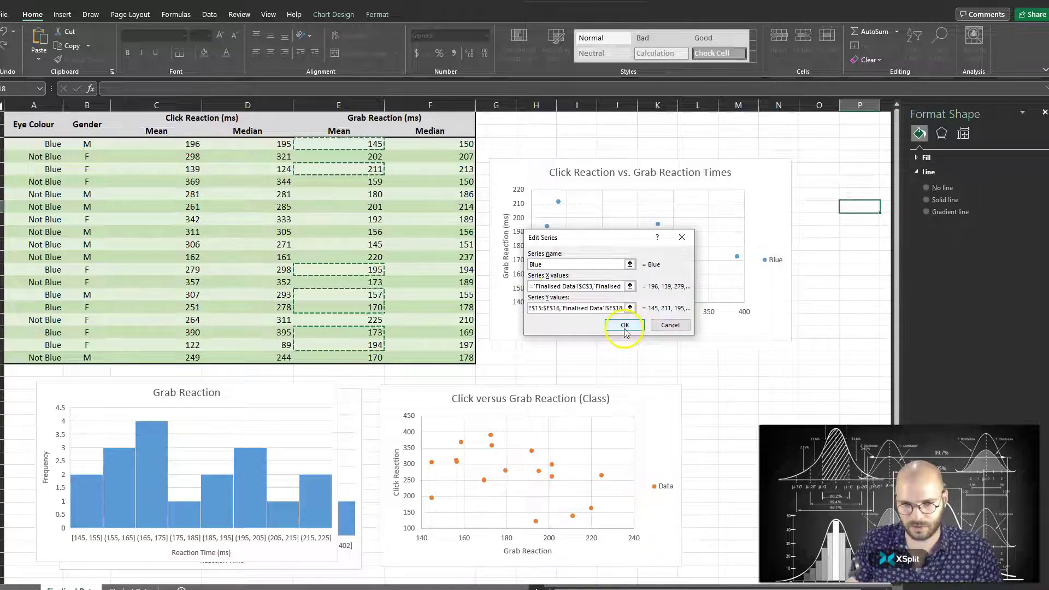
drag(634, 287, 799, 349)
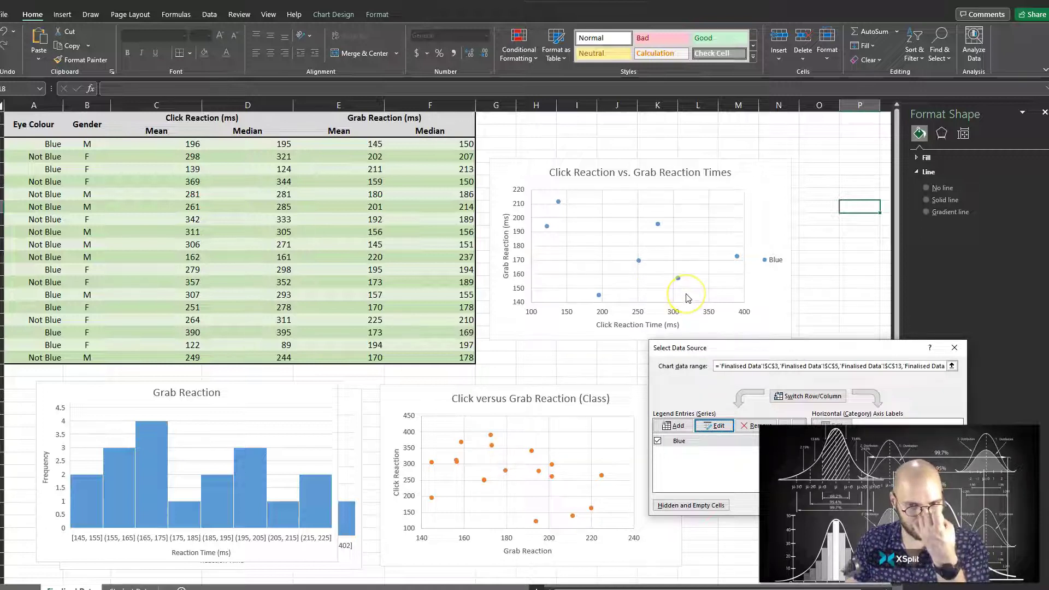
Add a Not Blue series with X values C4, C6:C12, C14, C17 and C20
click(674, 426)
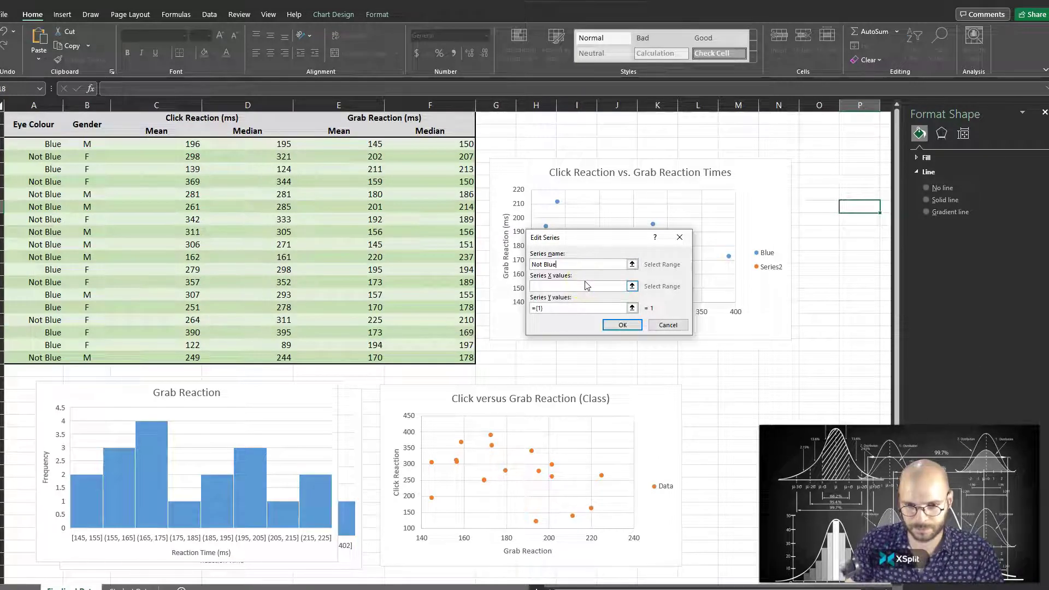
click(559, 285)
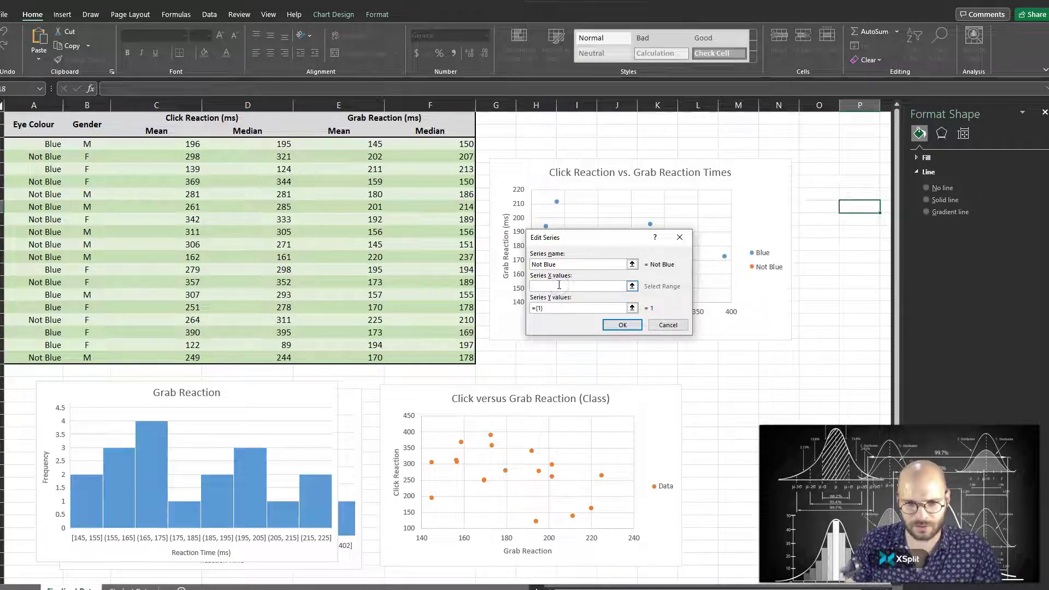
click(188, 156)
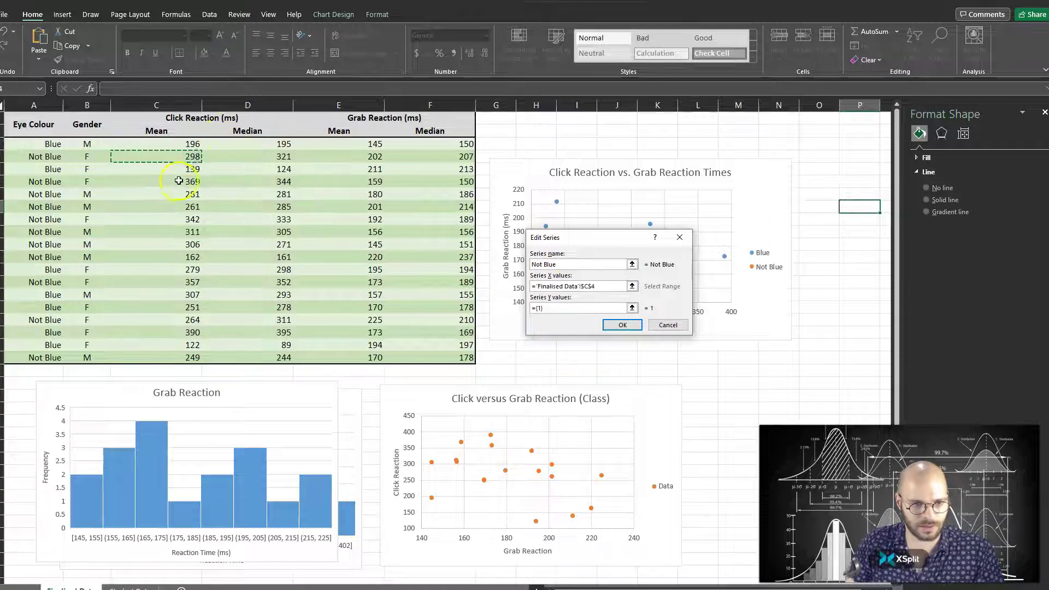
drag(179, 181, 181, 257)
ctrl+click(178, 282)
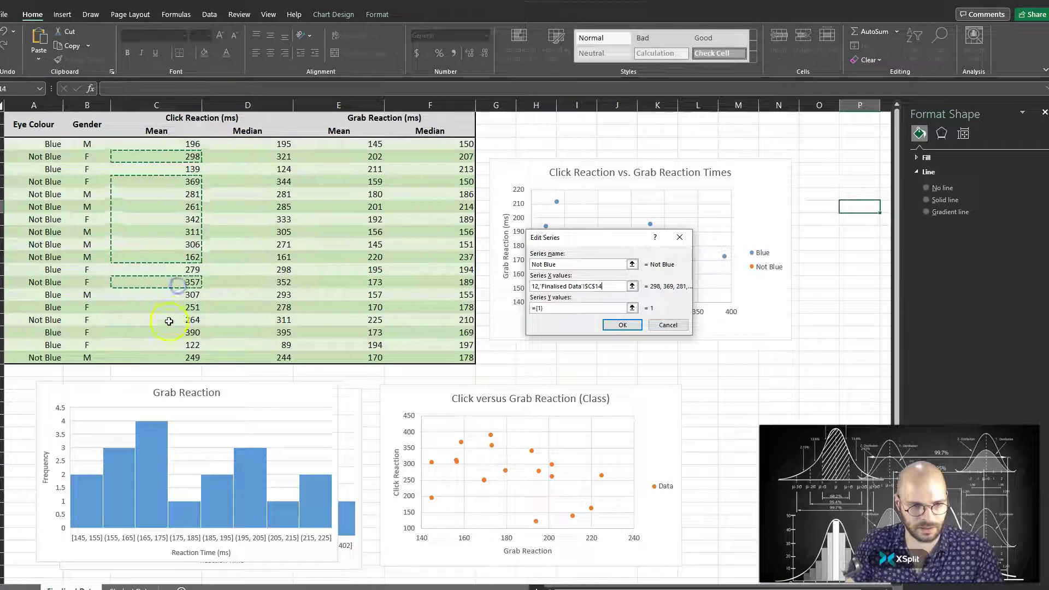
ctrl+click(174, 321)
ctrl+click(169, 358)
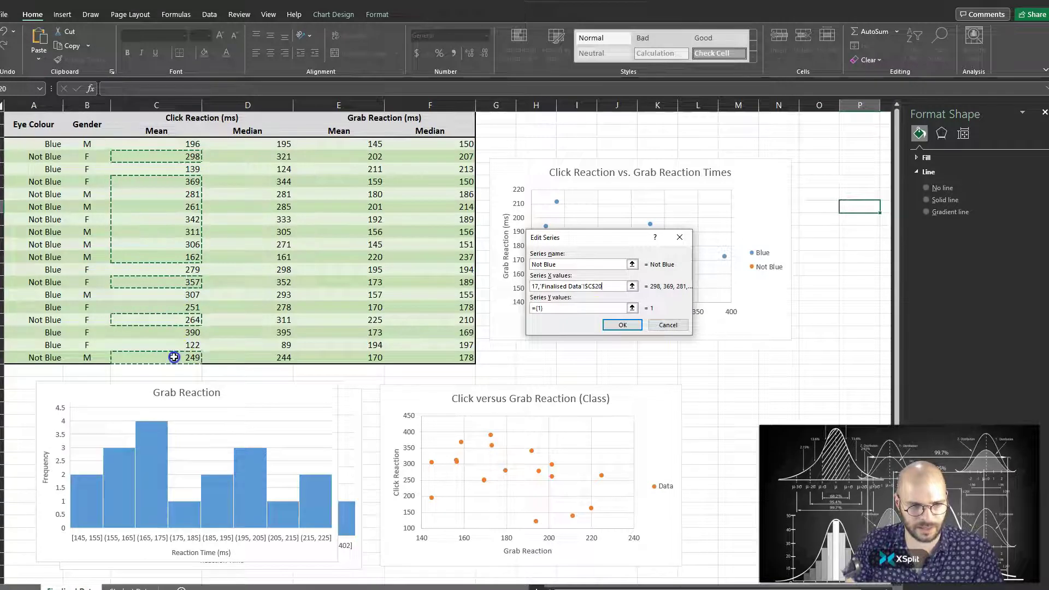
Give Not Blue the Y values E4, E6:E12, E14, E17 and E20, then confirm
click(590, 308)
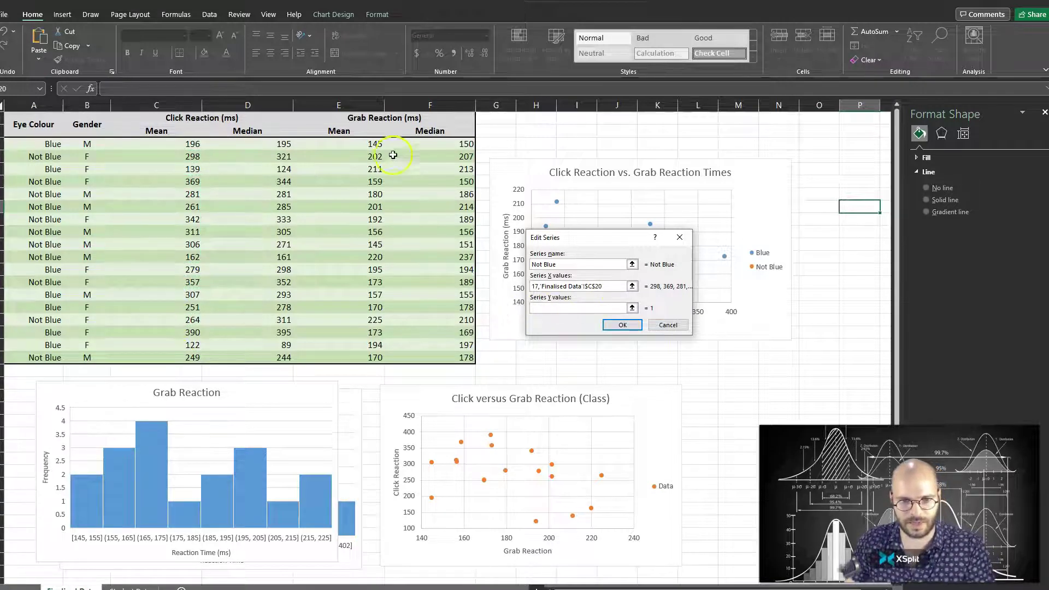
click(371, 158)
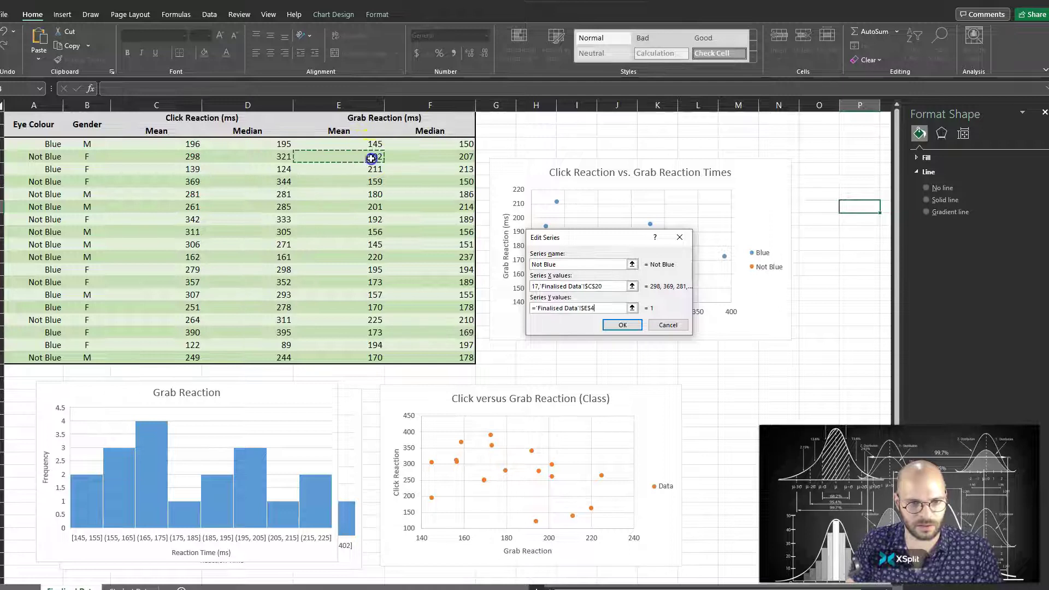
drag(370, 181, 360, 257)
ctrl+click(353, 282)
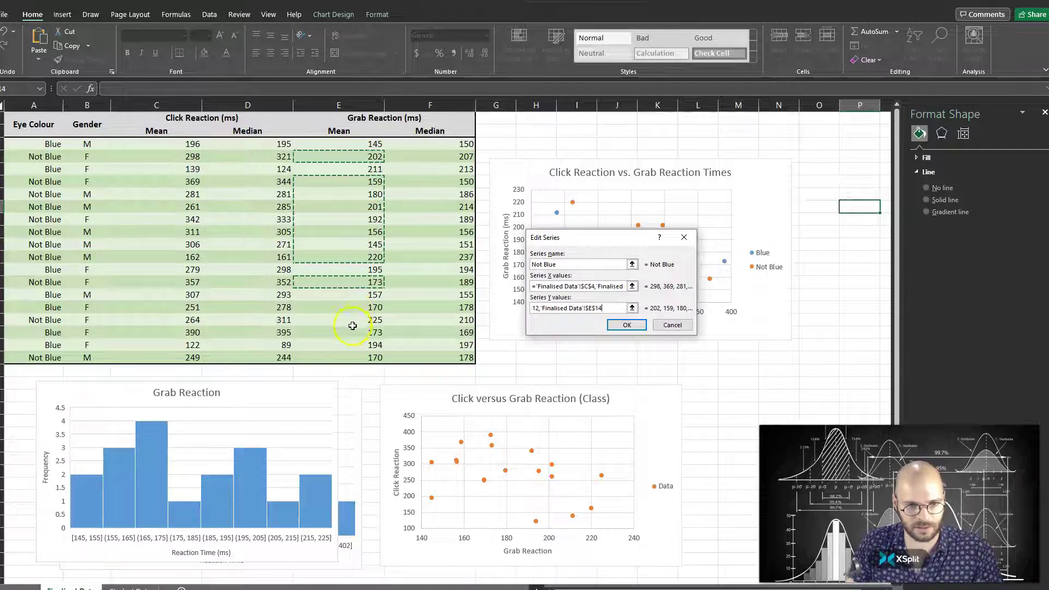
ctrl+click(352, 320)
ctrl+click(350, 357)
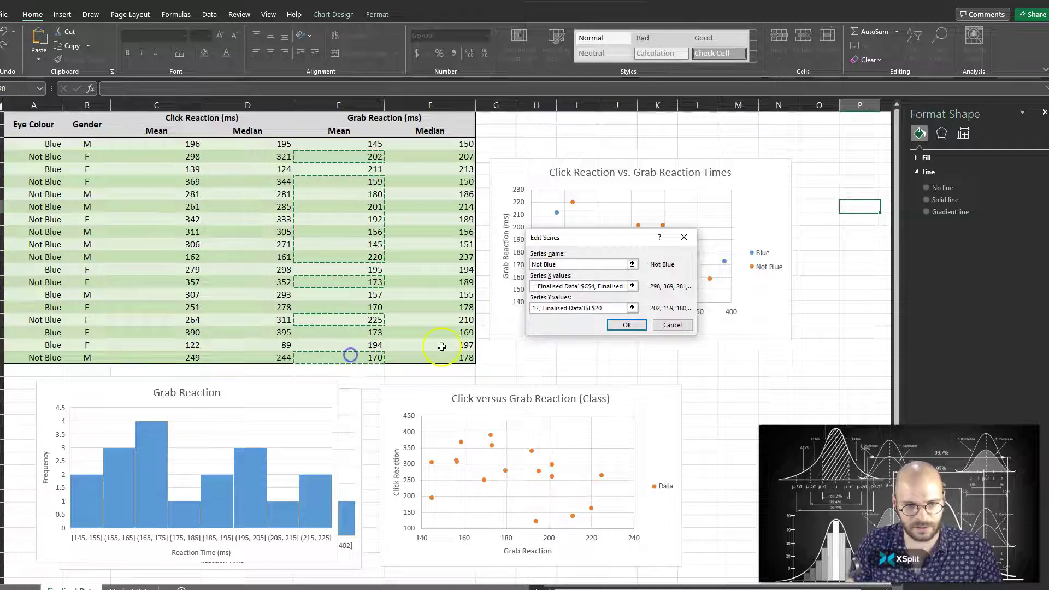
click(627, 325)
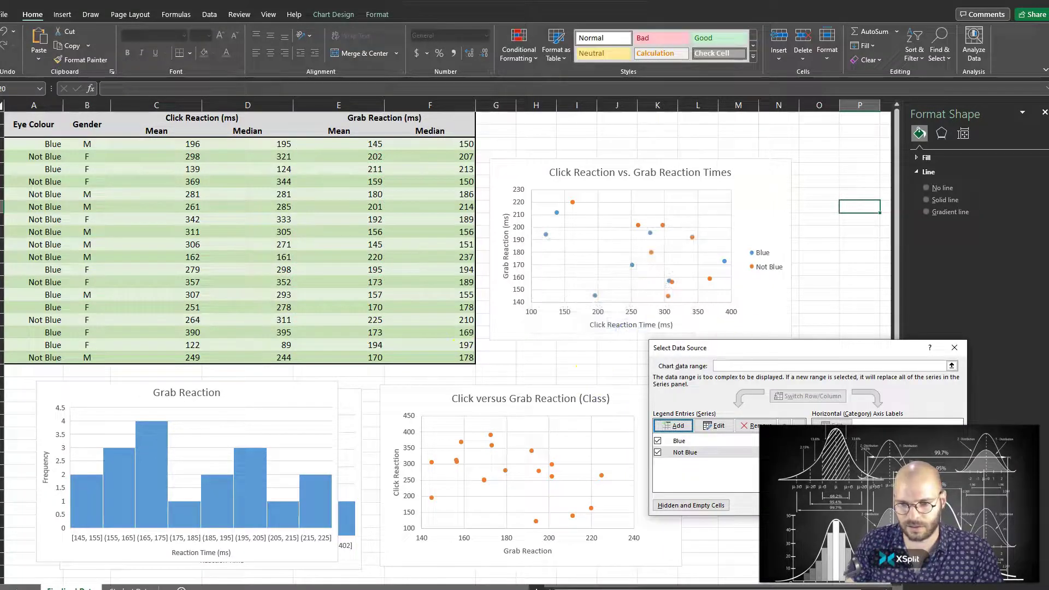
click(896, 505)
Change the chart title to 'Click Reaction vs. Grab Reaction (Eye Colours)', removing the word Times
click(703, 370)
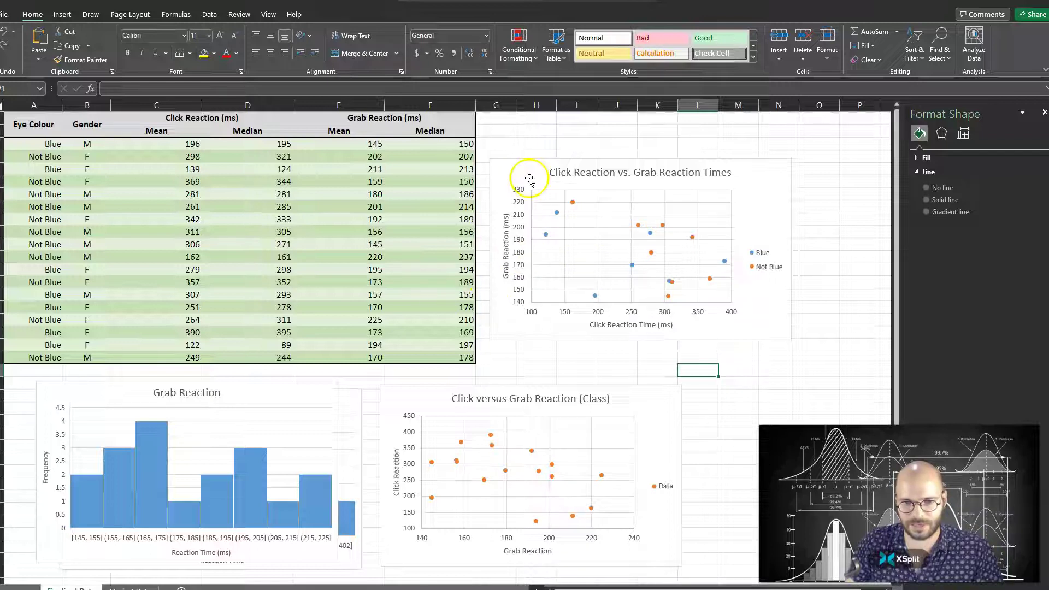
click(529, 178)
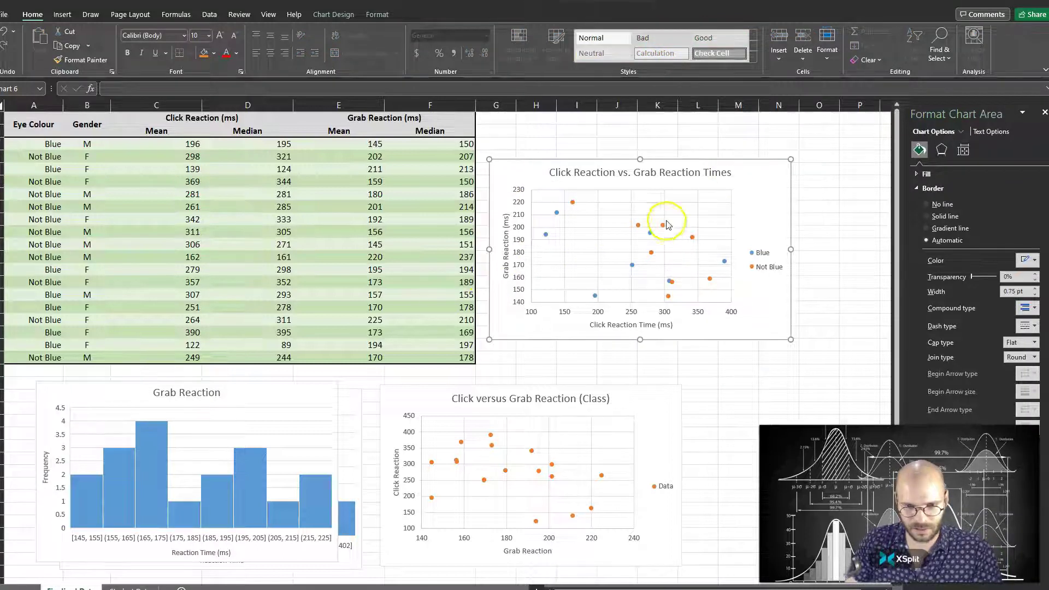
click(704, 174)
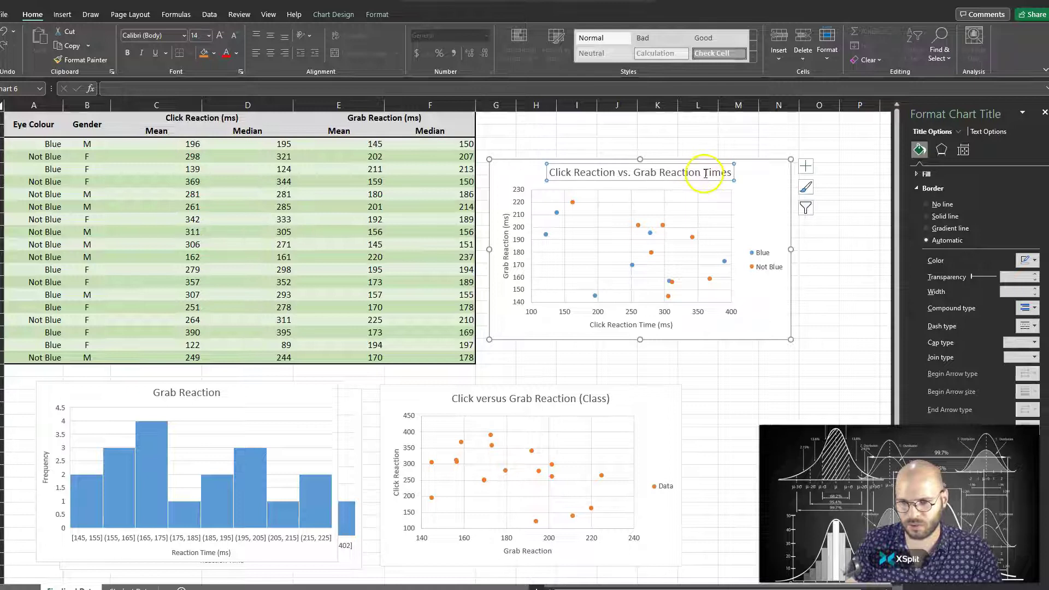
click(731, 172)
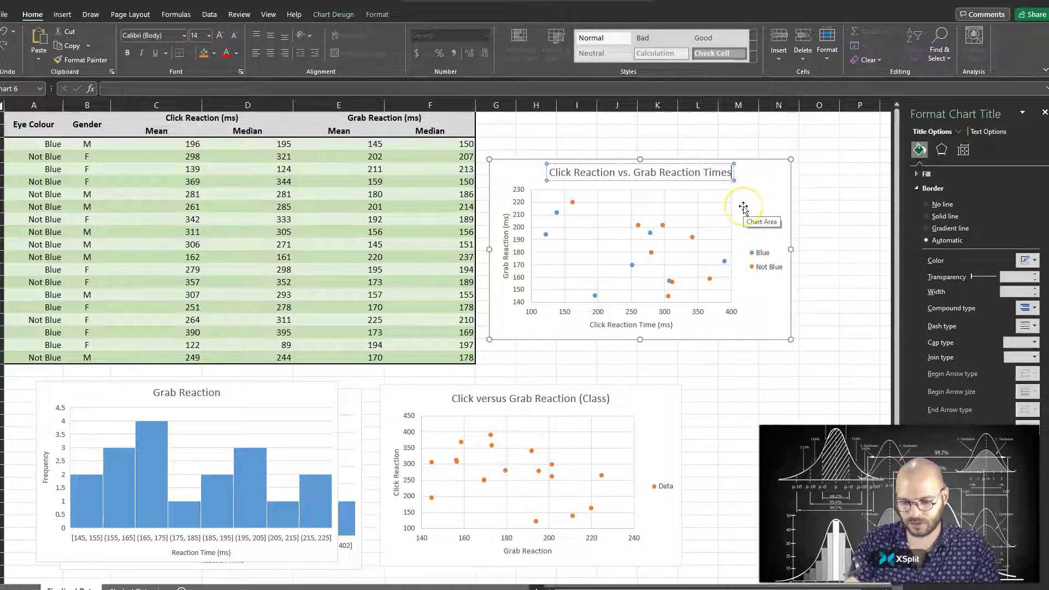
text((Ey)
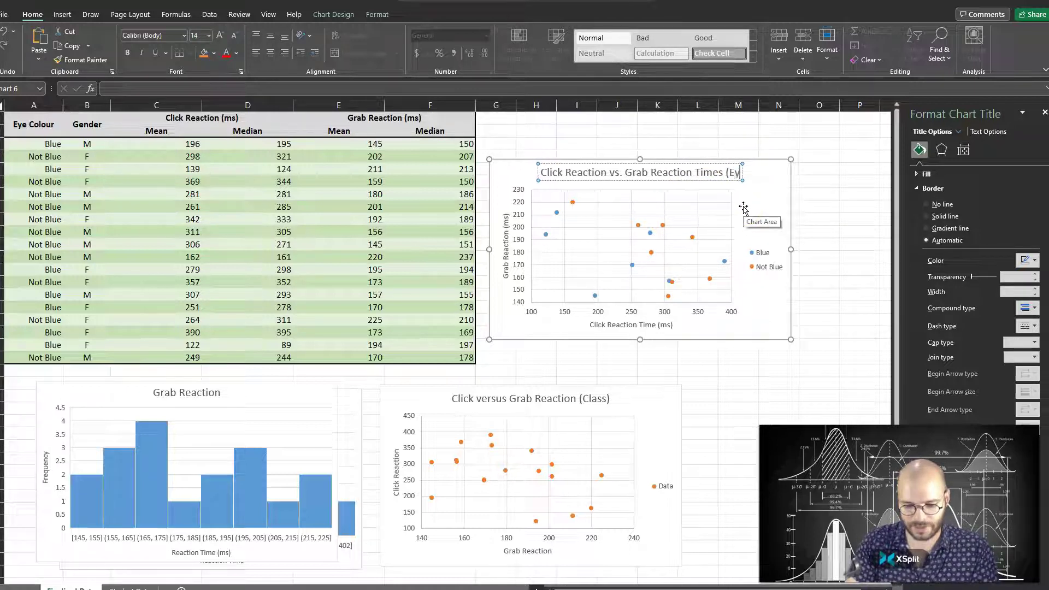
text(e Colour))
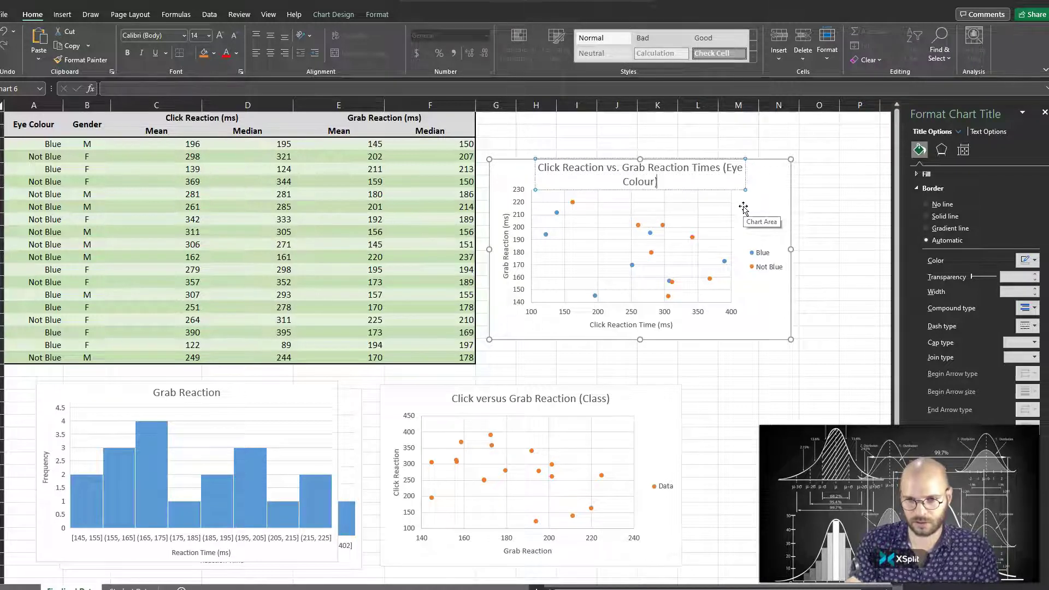
double_click(708, 175)
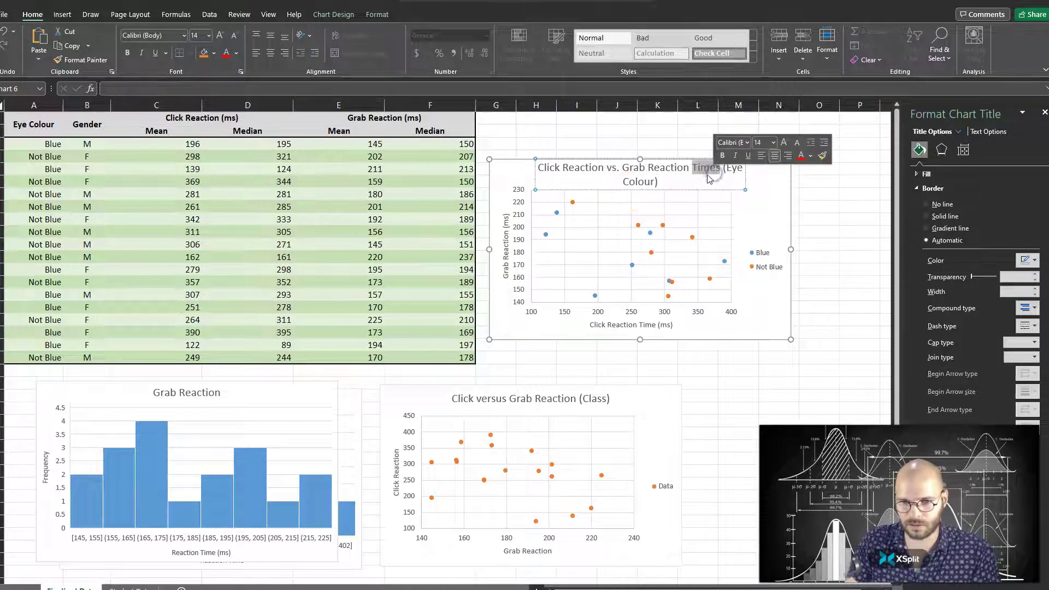
key(BackSpace)
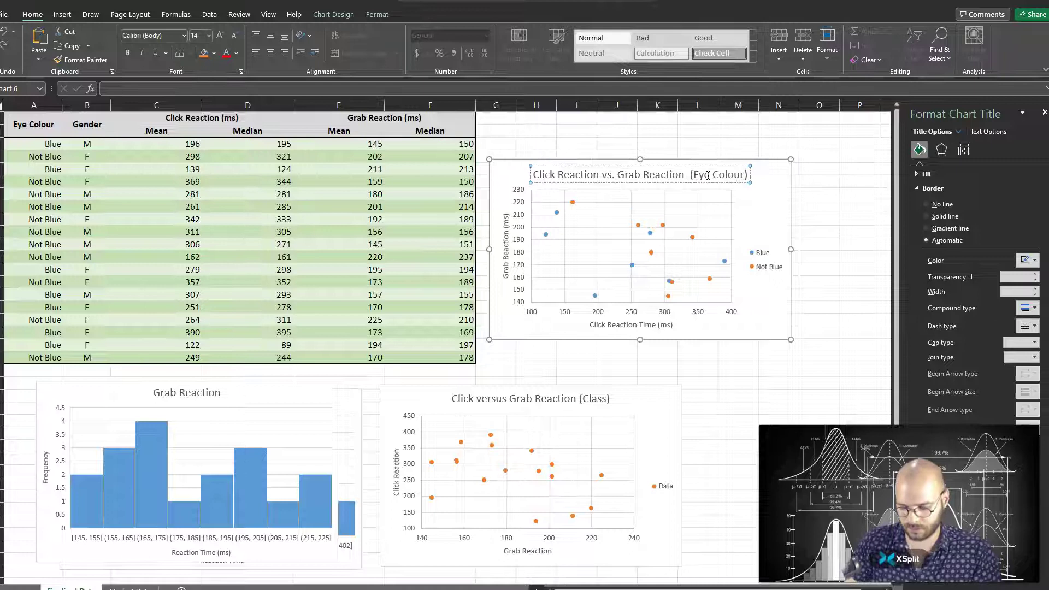
key(Delete)
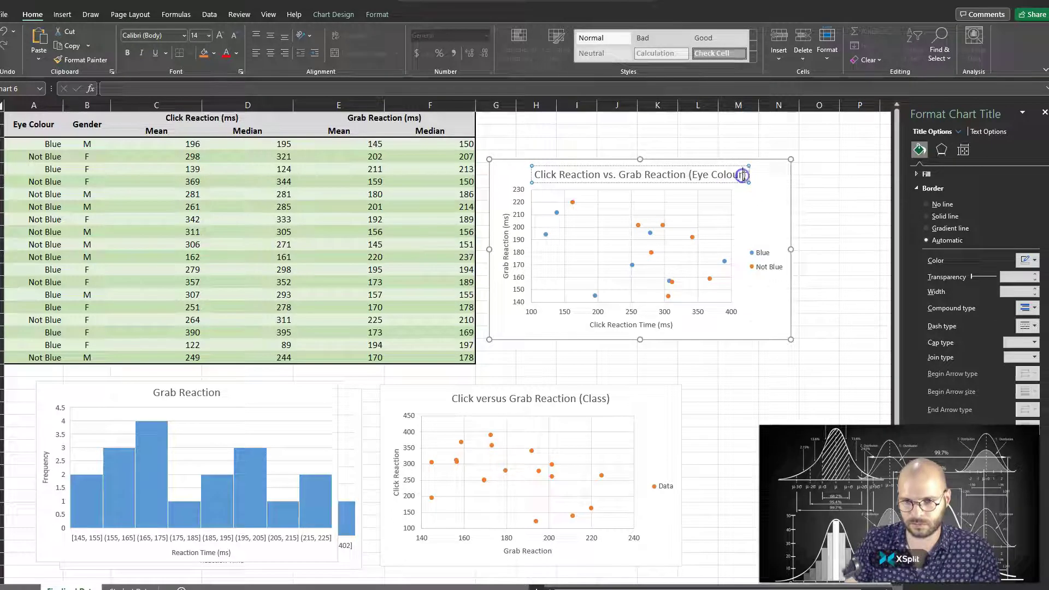
text(s)
click(829, 180)
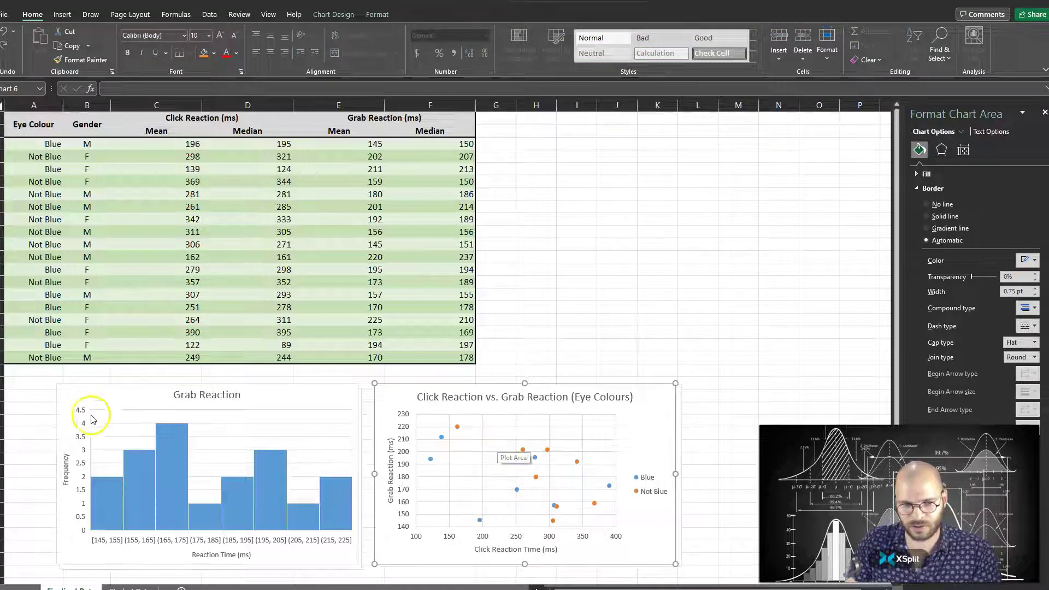
Place the Grab Reaction histogram bottom left and the eye-colour scatter chart top right
click(122, 400)
drag(126, 400, 583, 171)
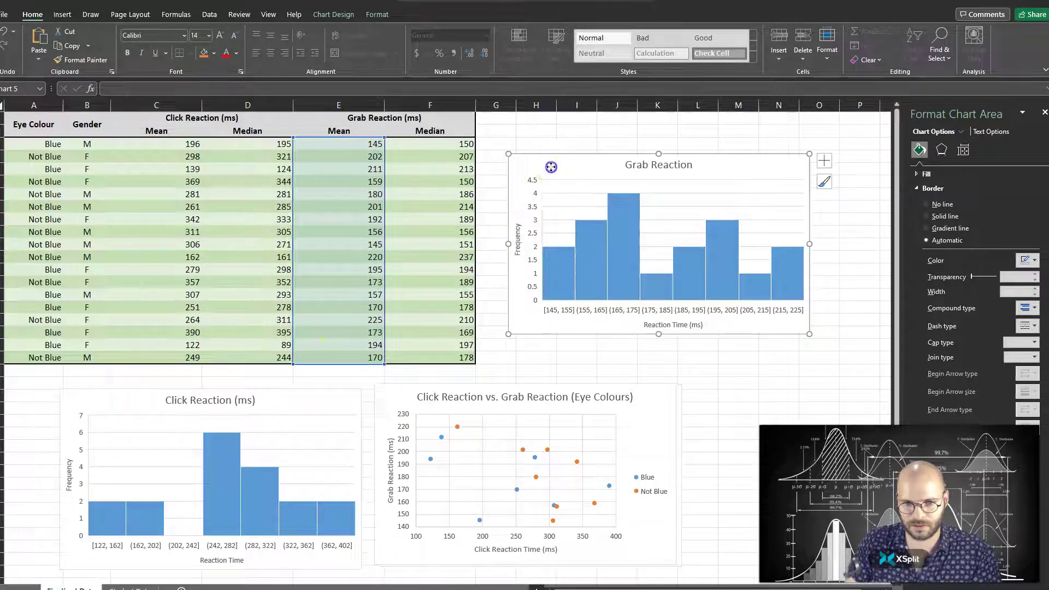
drag(551, 166, 93, 398)
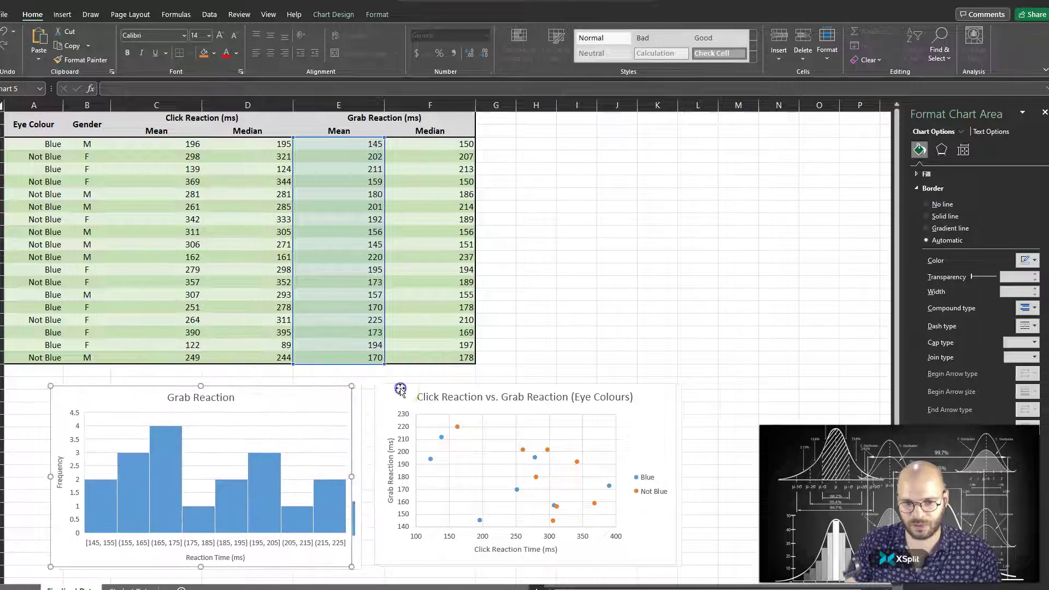
drag(400, 389, 537, 139)
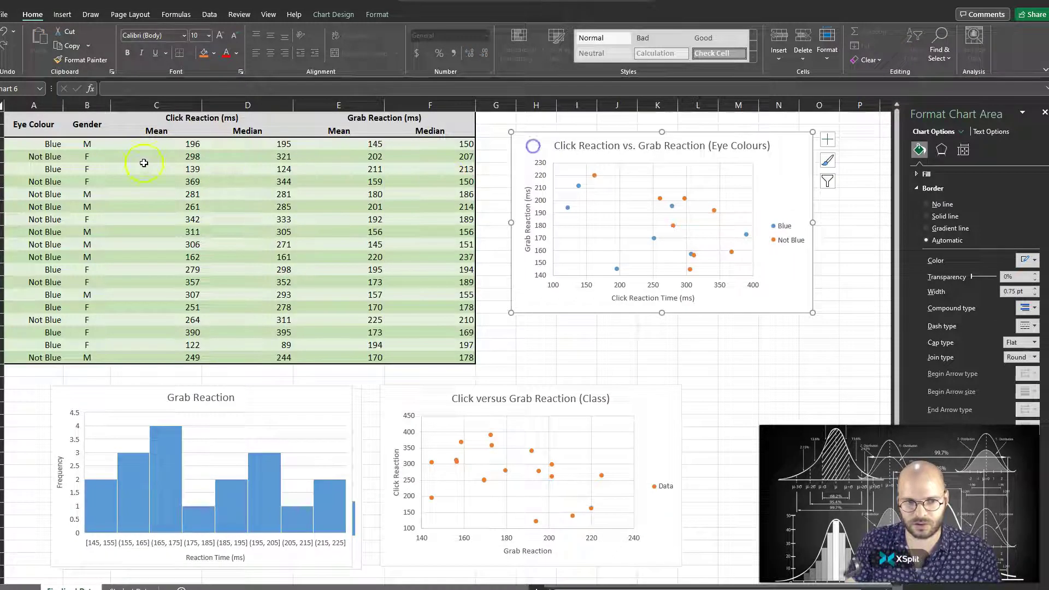